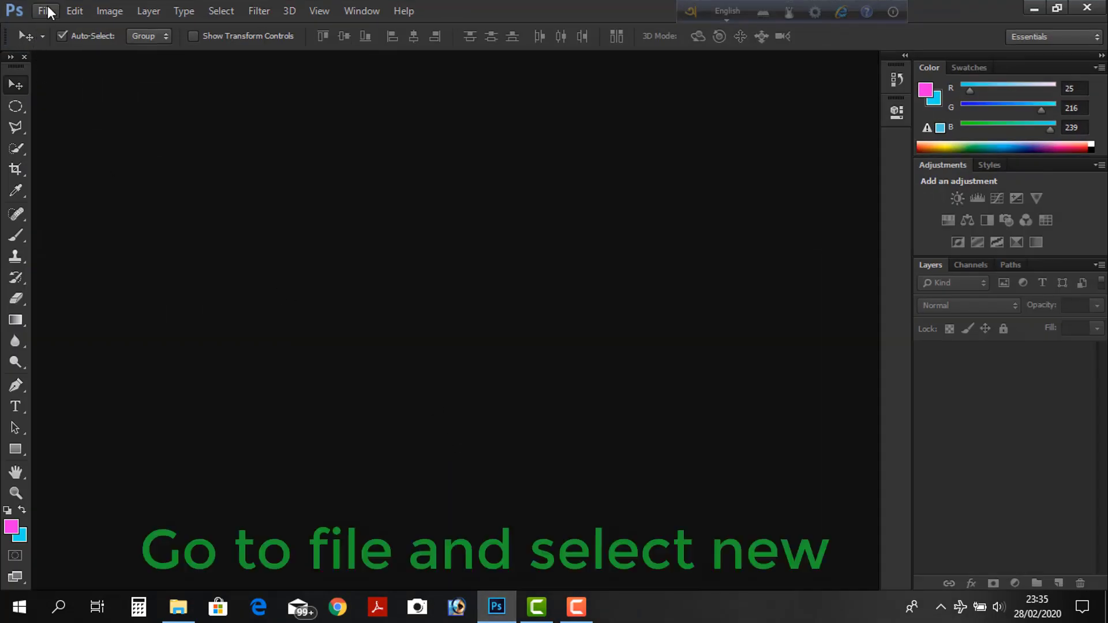
Step: Create a new document 7 inches wide and 5 inches high at 300 pixels/inch, and move its window clear of the toolbox
left_click(45, 11)
left_click(60, 28)
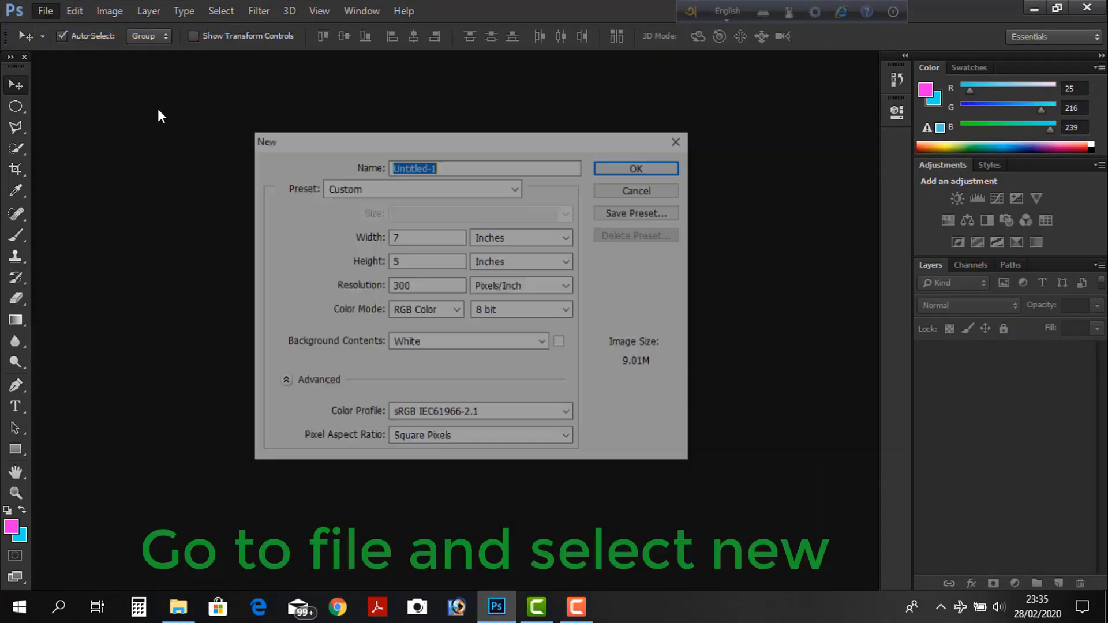
left_click(415, 237)
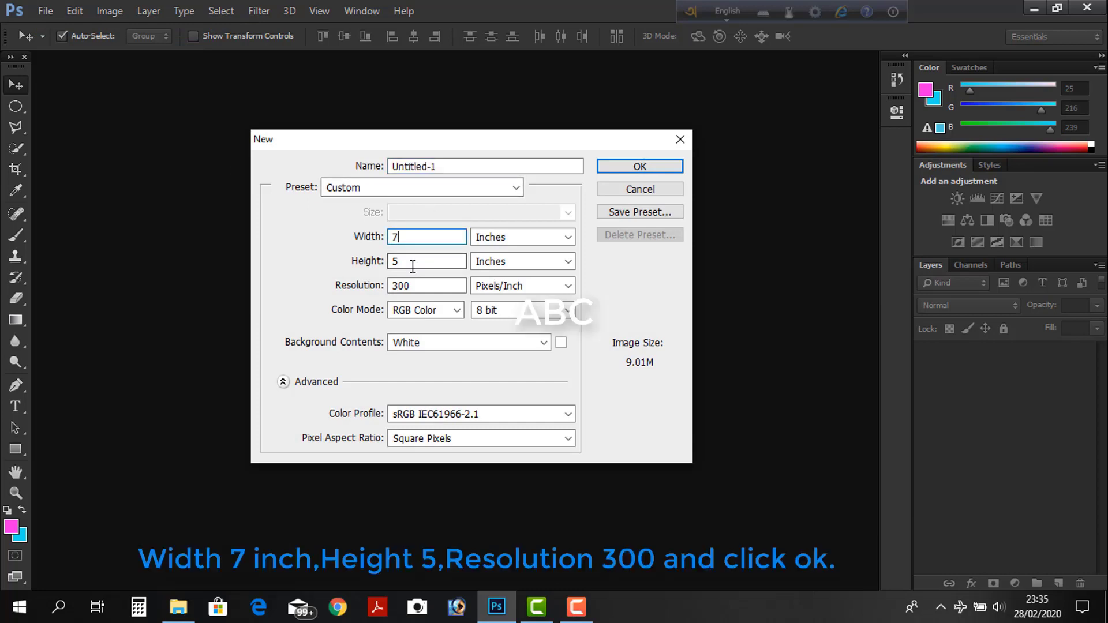
left_click(410, 261)
left_click(426, 285)
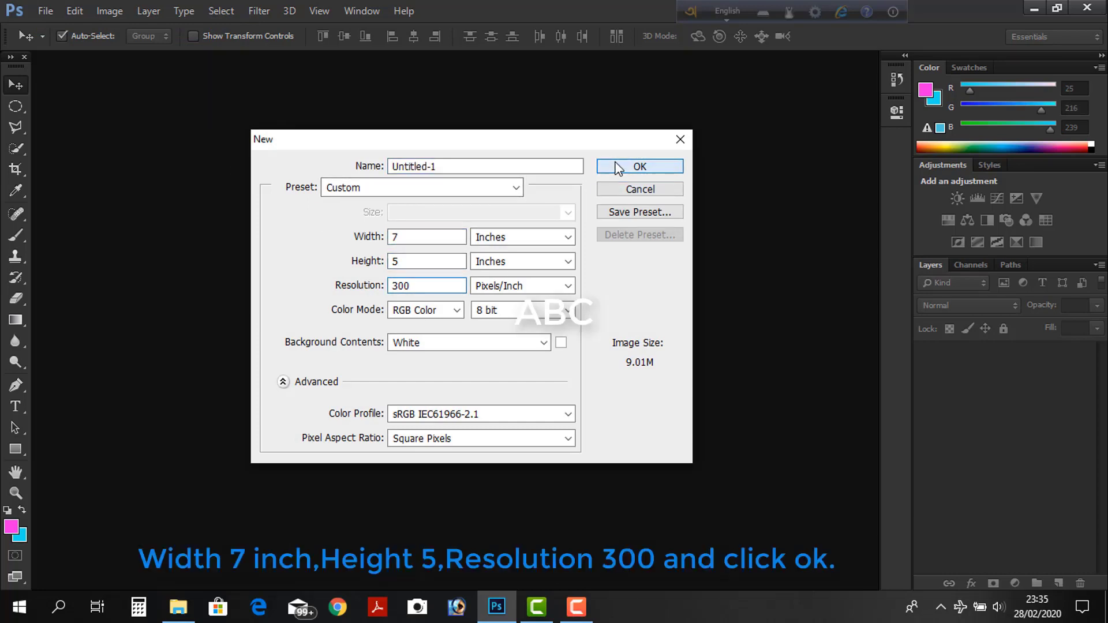
left_click(639, 166)
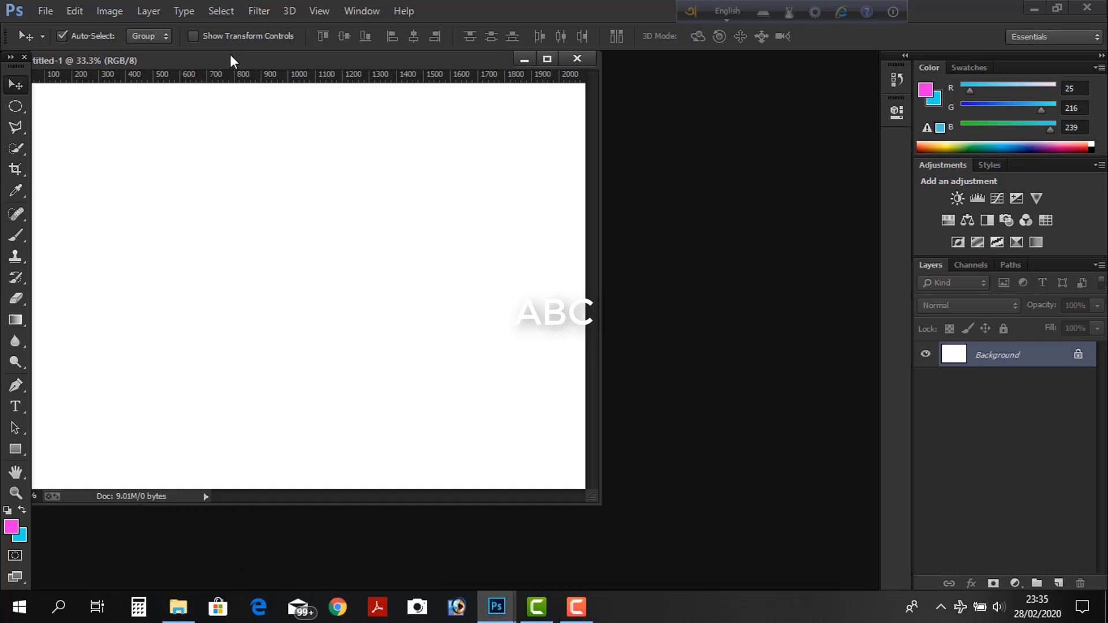
left_click_drag(230, 54, 404, 99)
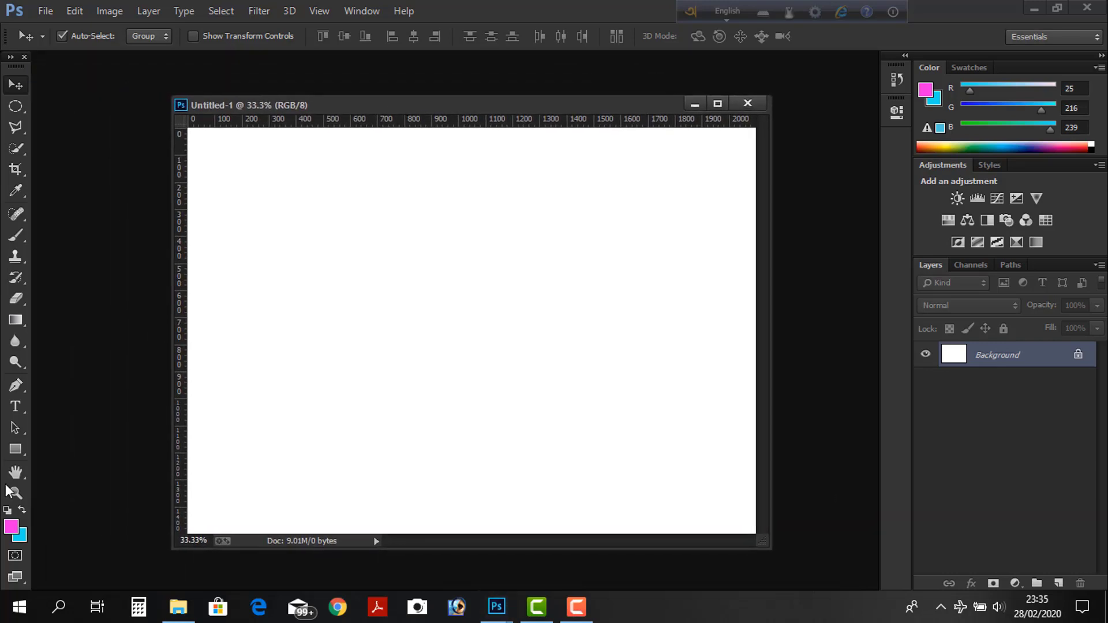
Step: Set the background colour to bright cyan (R 32, G 222, B 244) and fill the canvas with it
left_click(21, 535)
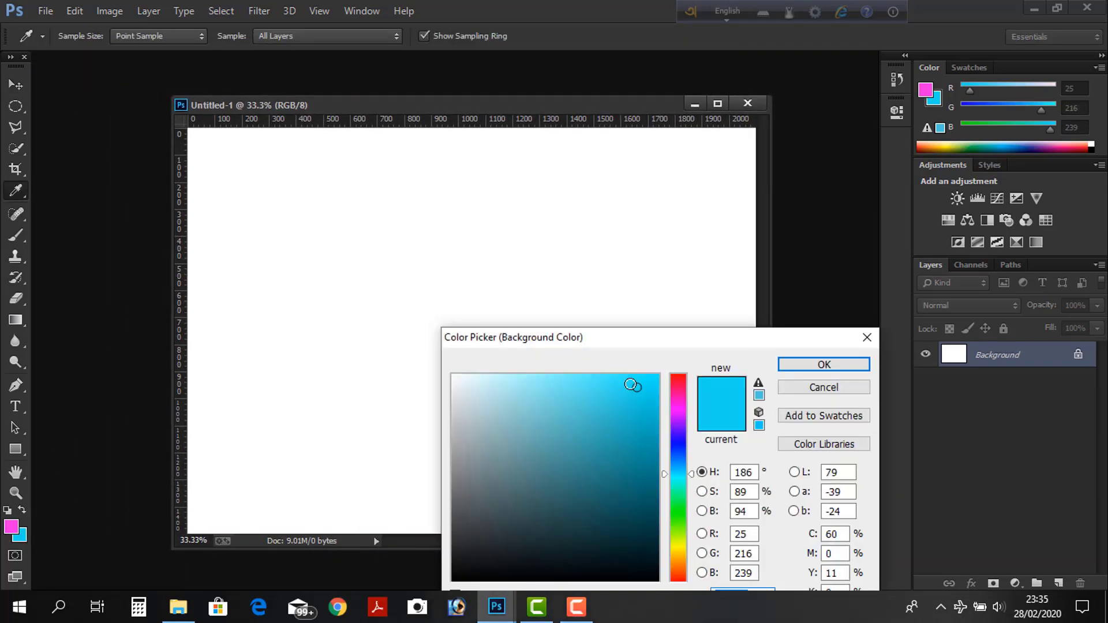
left_click(633, 383)
left_click(824, 364)
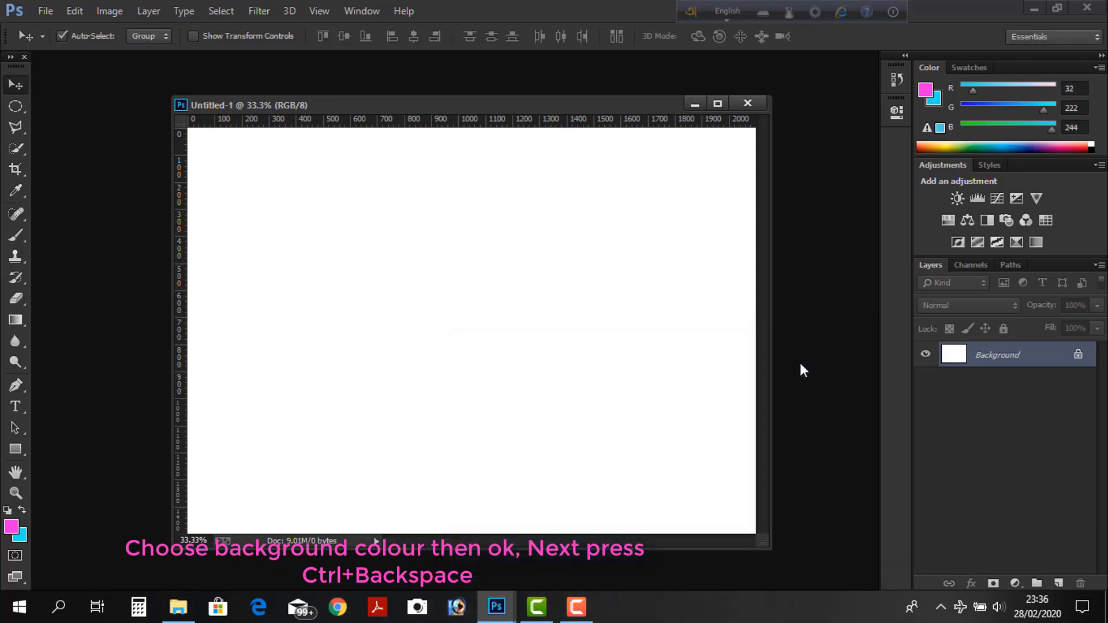
key("ctrl+BackSpace")
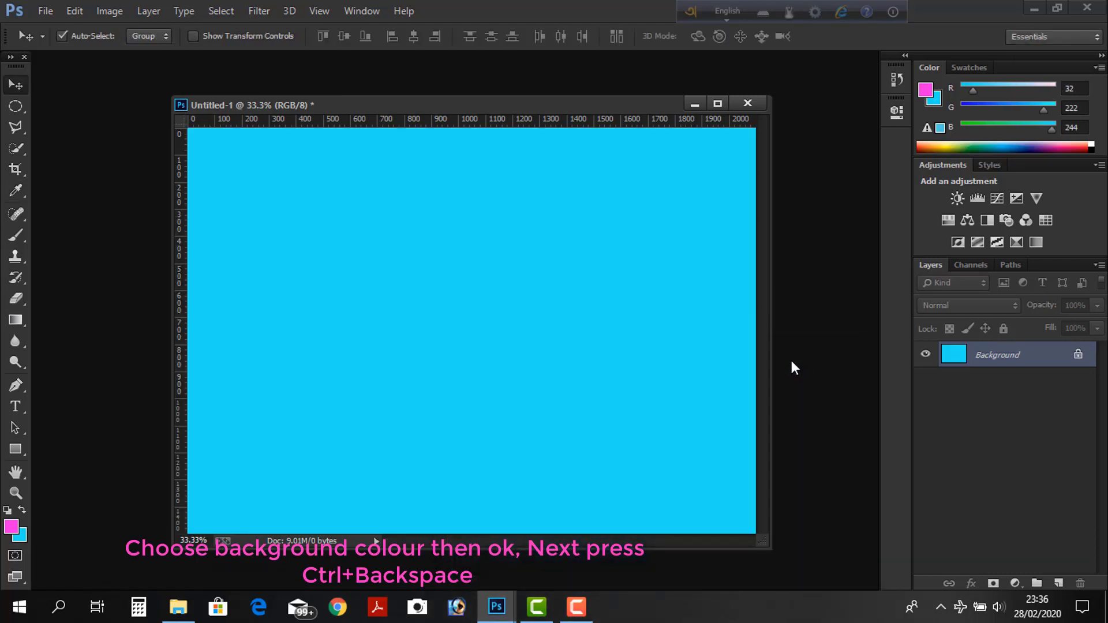
Step: Add the pink text "NUR" in 222 pt Vollkorn and centre it on the canvas
left_click(16, 410)
left_click(103, 406)
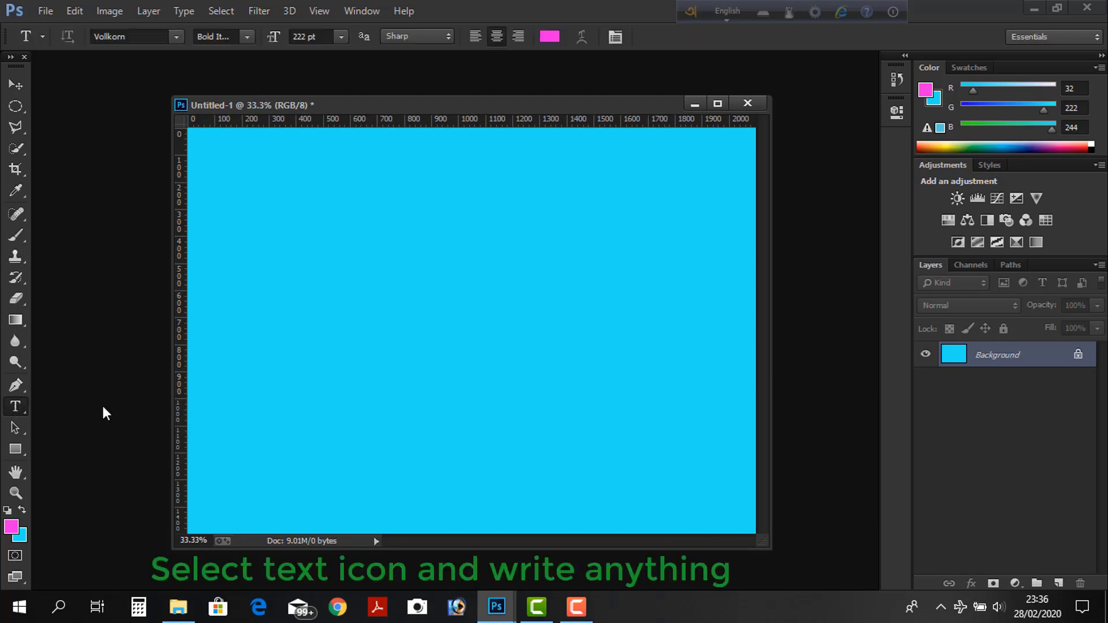
left_click(265, 360)
type("NUR")
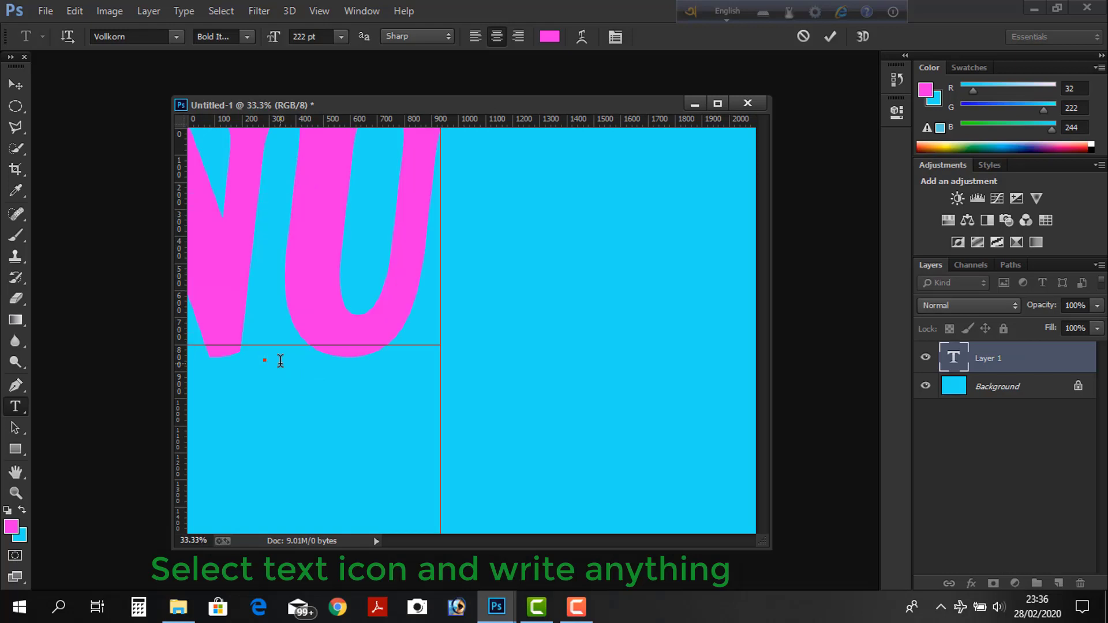
left_click(23, 88)
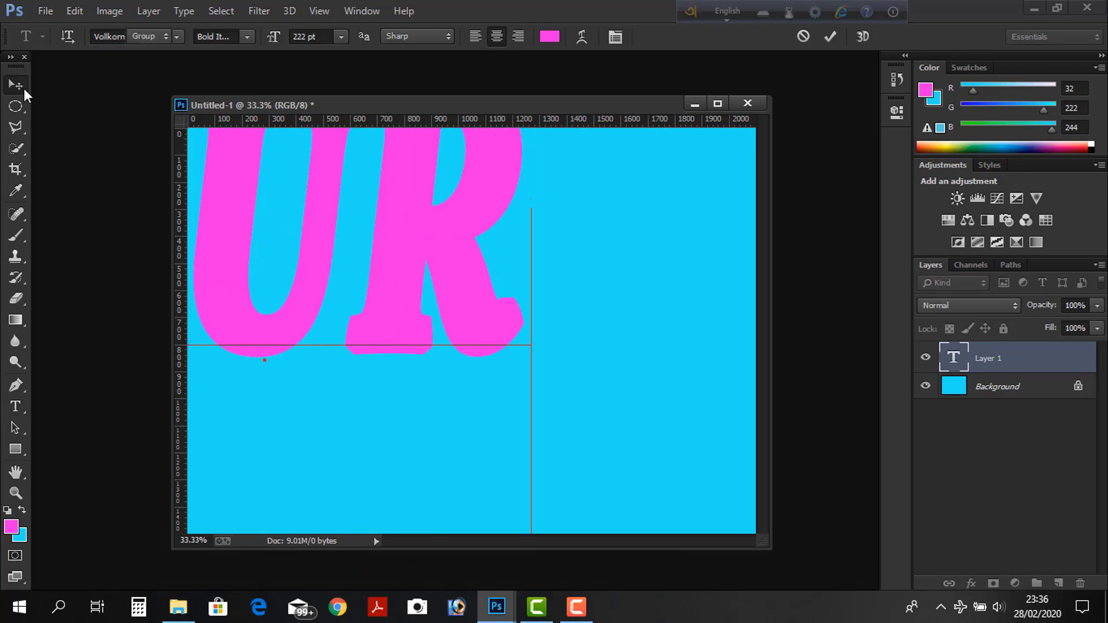
left_click_drag(301, 260, 517, 373)
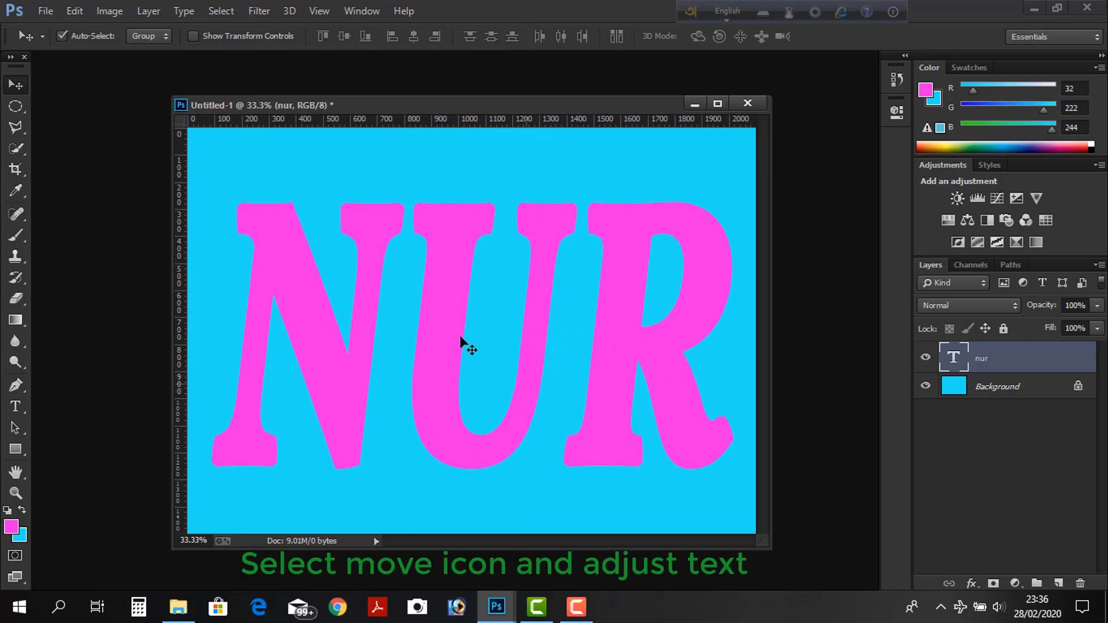
Step: Open the Taj Mahal photo from the Desktop folder
left_click(46, 13)
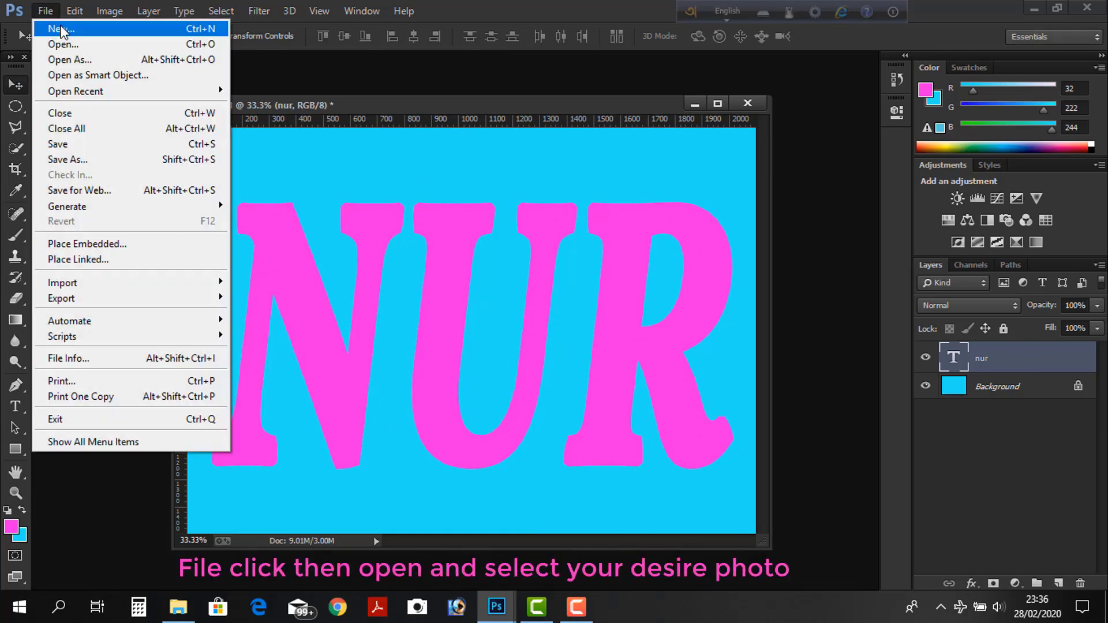
left_click(63, 45)
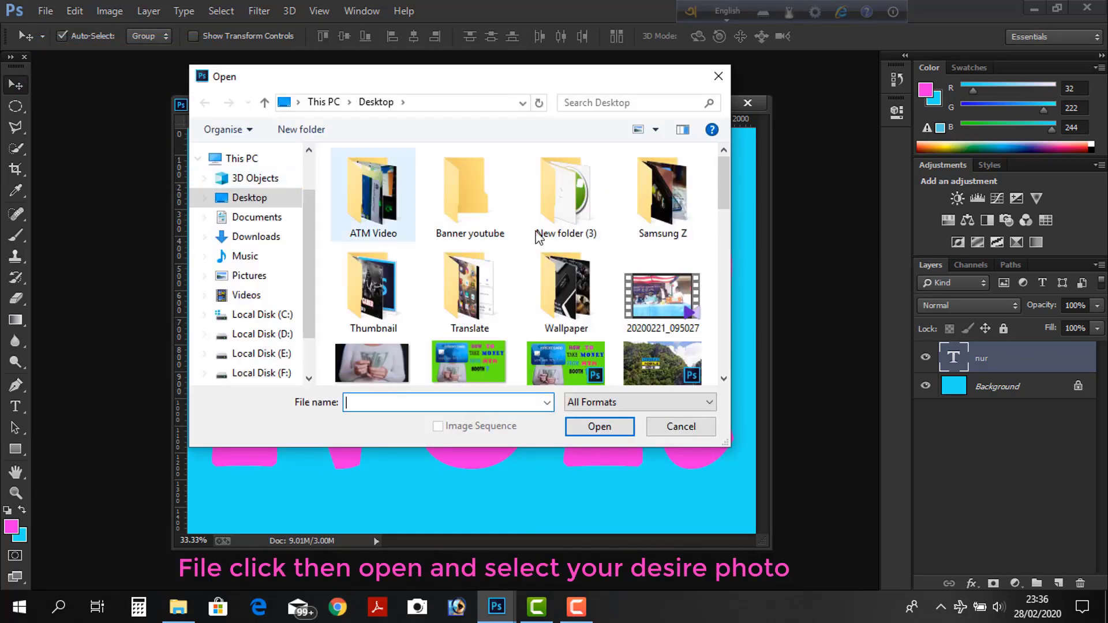
scroll(562, 234, "down", 1)
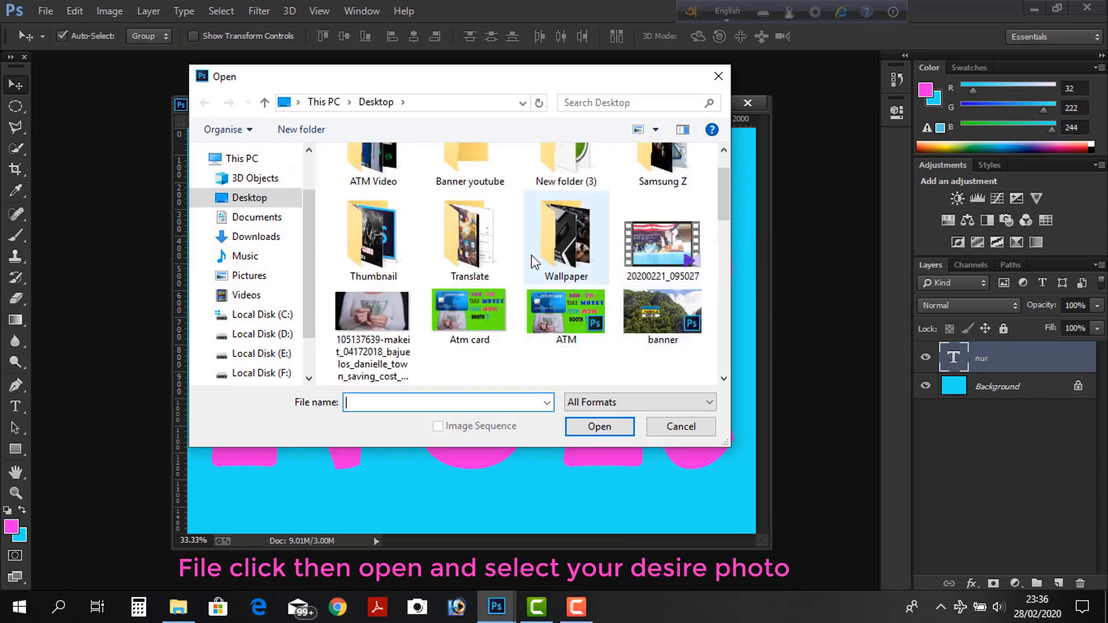
scroll(557, 241, "down", 1)
scroll(556, 241, "down", 2)
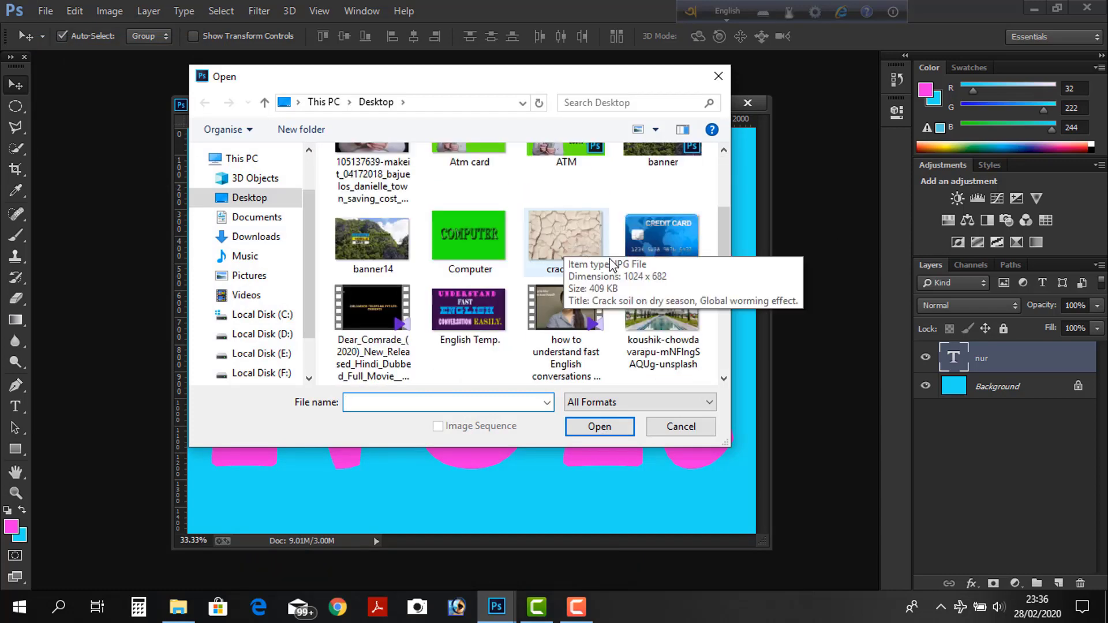
left_click(663, 319)
left_click(600, 428)
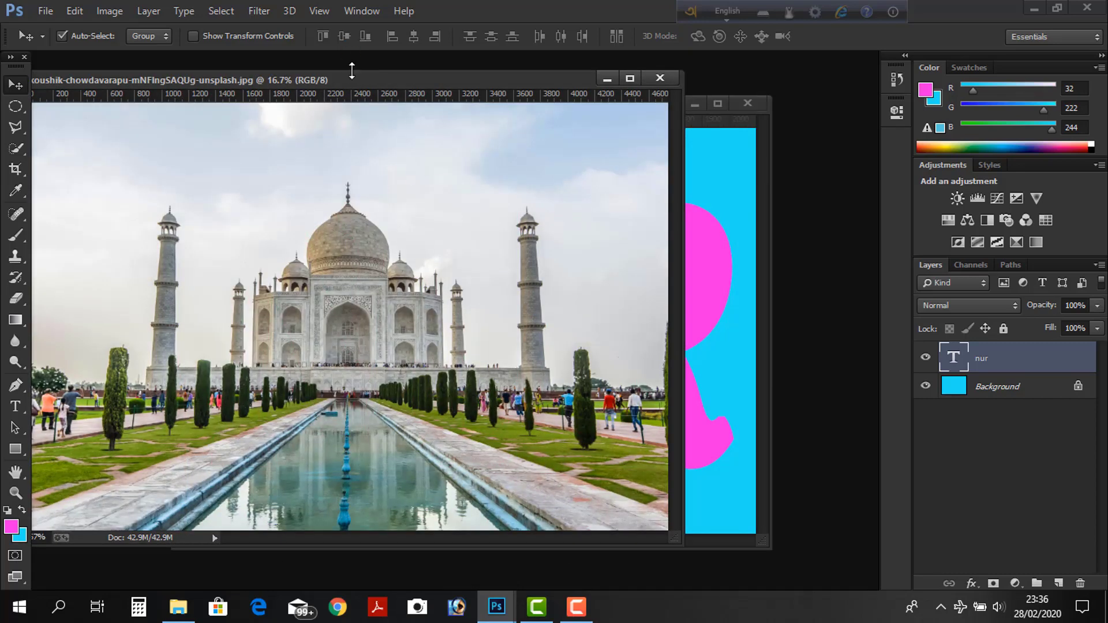
Step: Copy the Taj Mahal photo into the text document as a new layer and close the photo's own document
left_click_drag(348, 79, 300, 132)
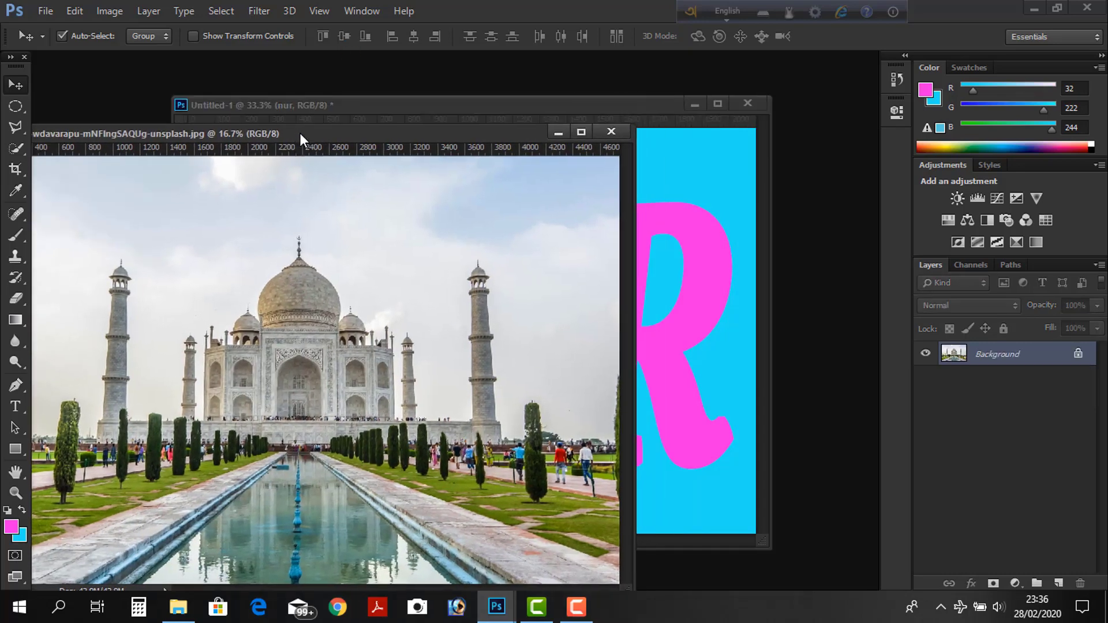
left_click_drag(285, 279, 661, 236)
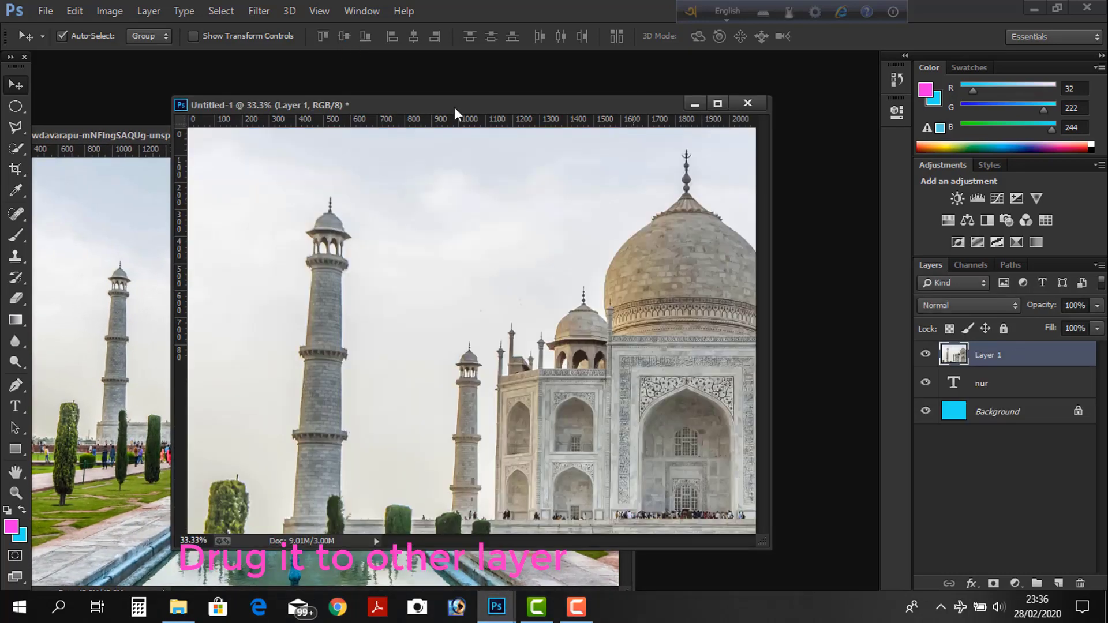
left_click(127, 130)
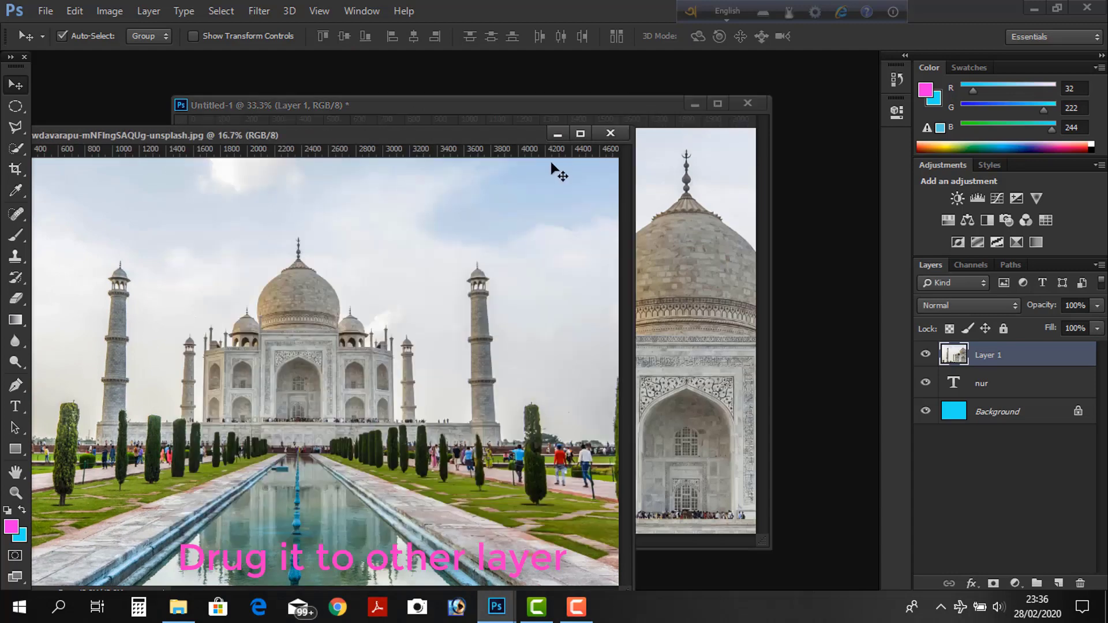
left_click(617, 130)
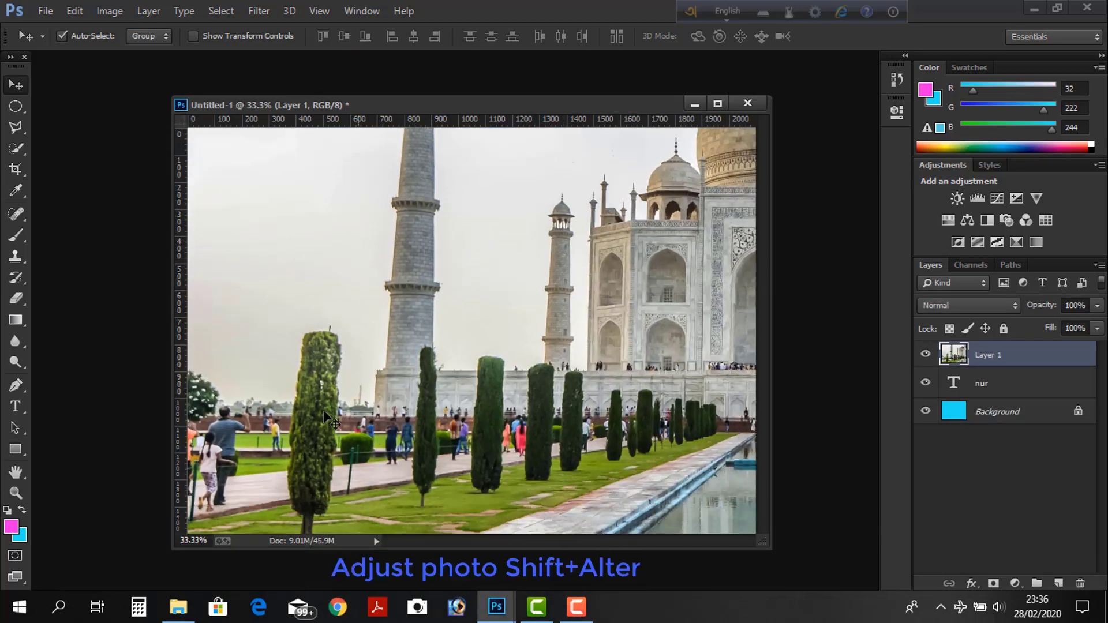
Step: Scale the photo layer proportionally to about 52.6% and position it so the Taj Mahal covers the whole canvas
left_click_drag(393, 271, 467, 196)
left_click_drag(356, 419, 379, 393)
key("ctrl+t")
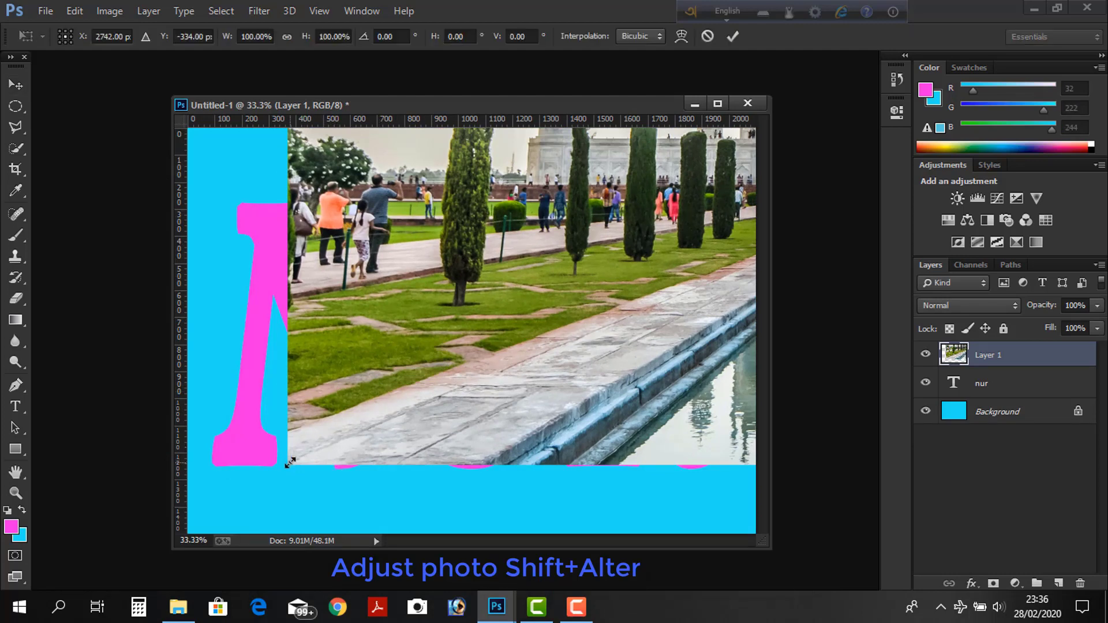
left_click_drag(290, 463, 432, 368)
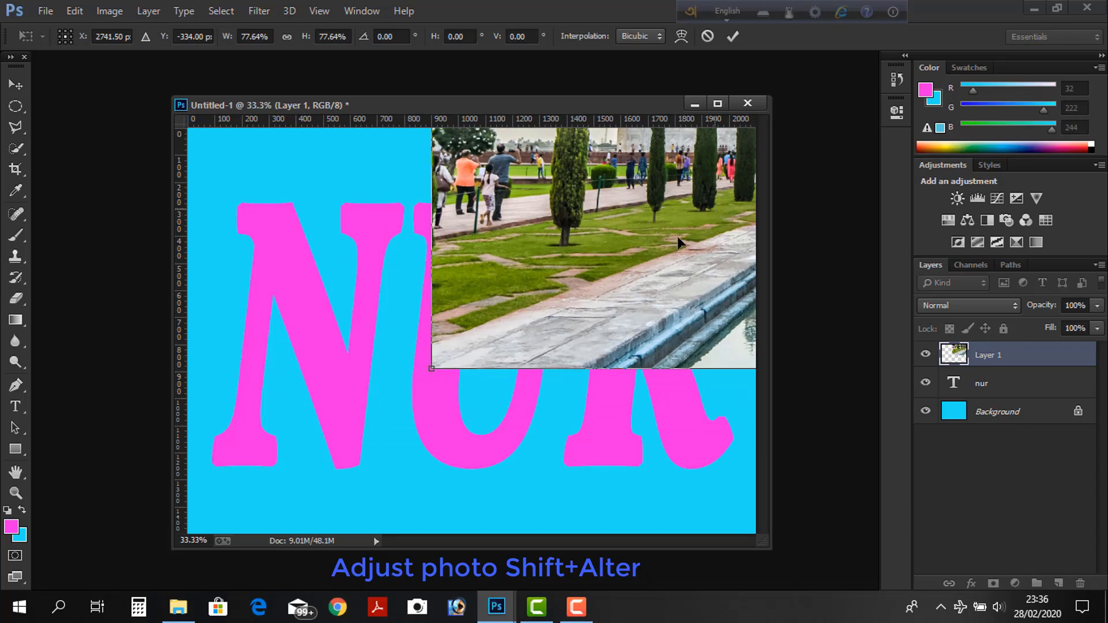
left_click_drag(679, 242, 495, 372)
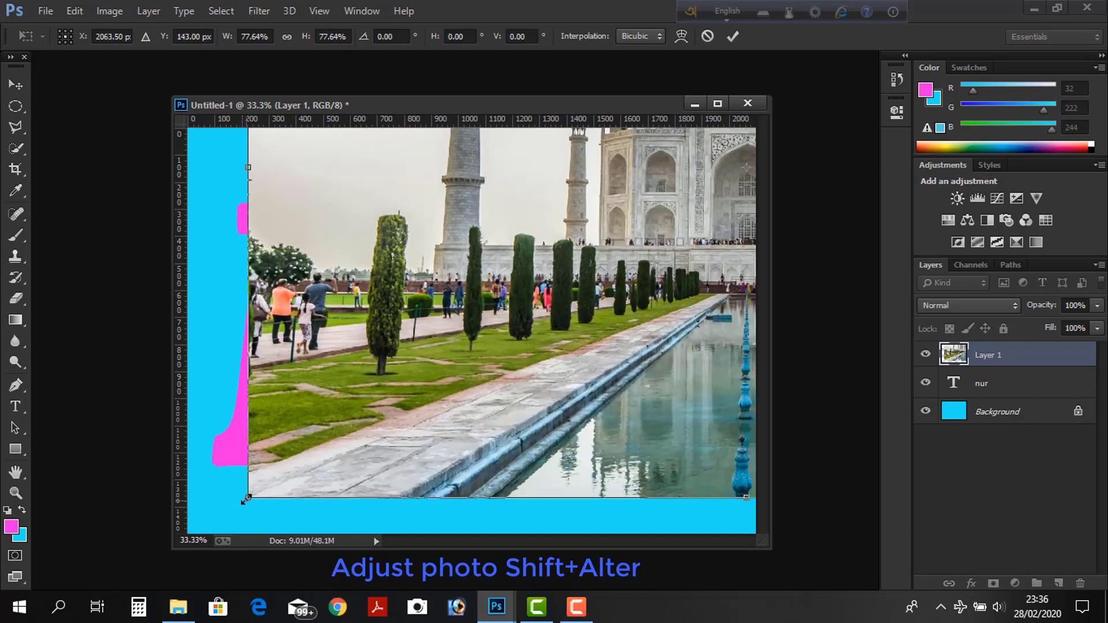
left_click_drag(282, 466, 443, 359)
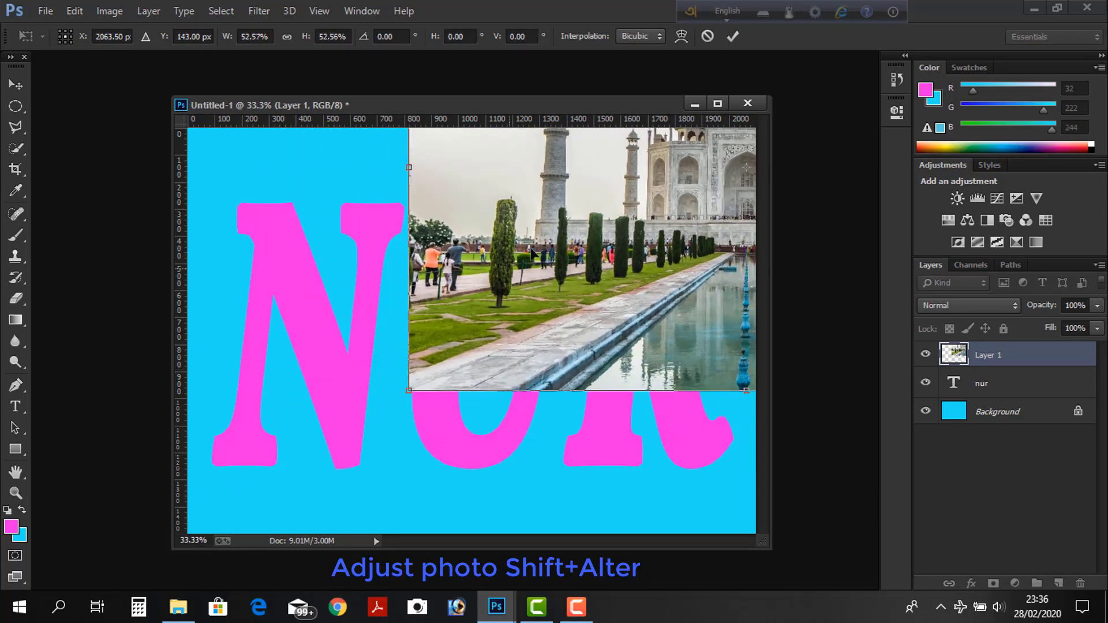
left_click_drag(651, 225, 420, 351)
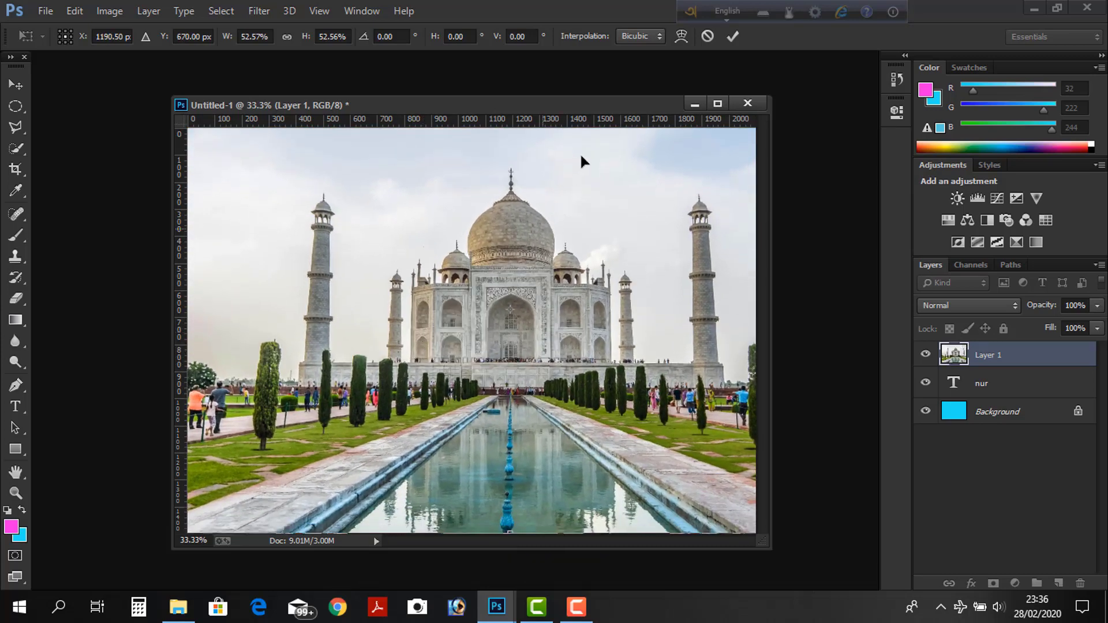
left_click(730, 38)
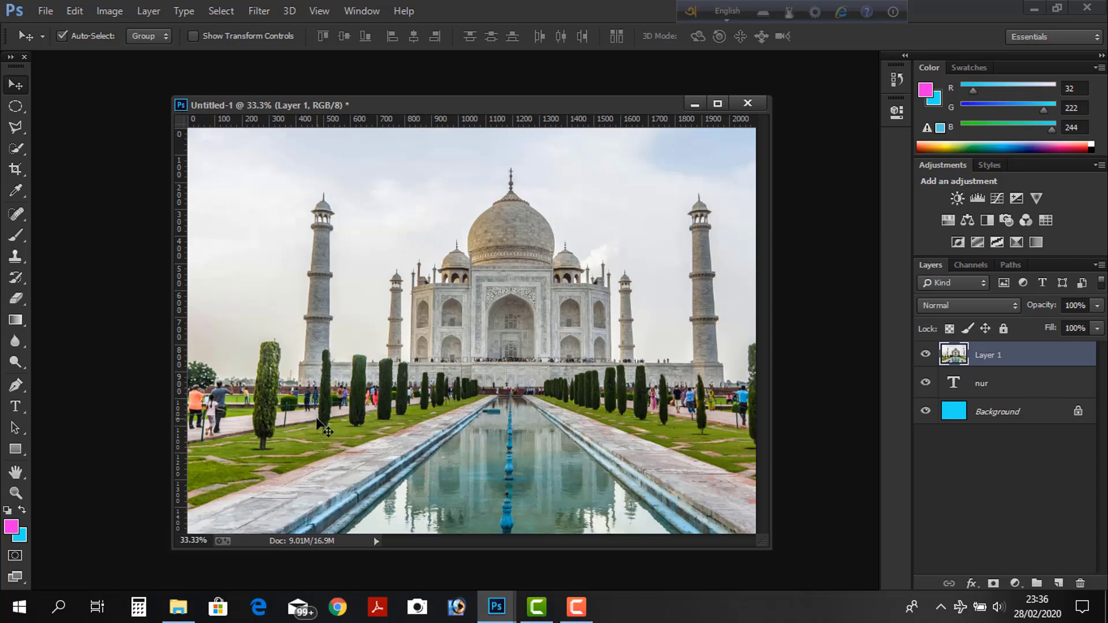
Step: Clip the photo layer to the text layer with a clipping mask and duplicate the photo layer
key("ctrl+alt+g")
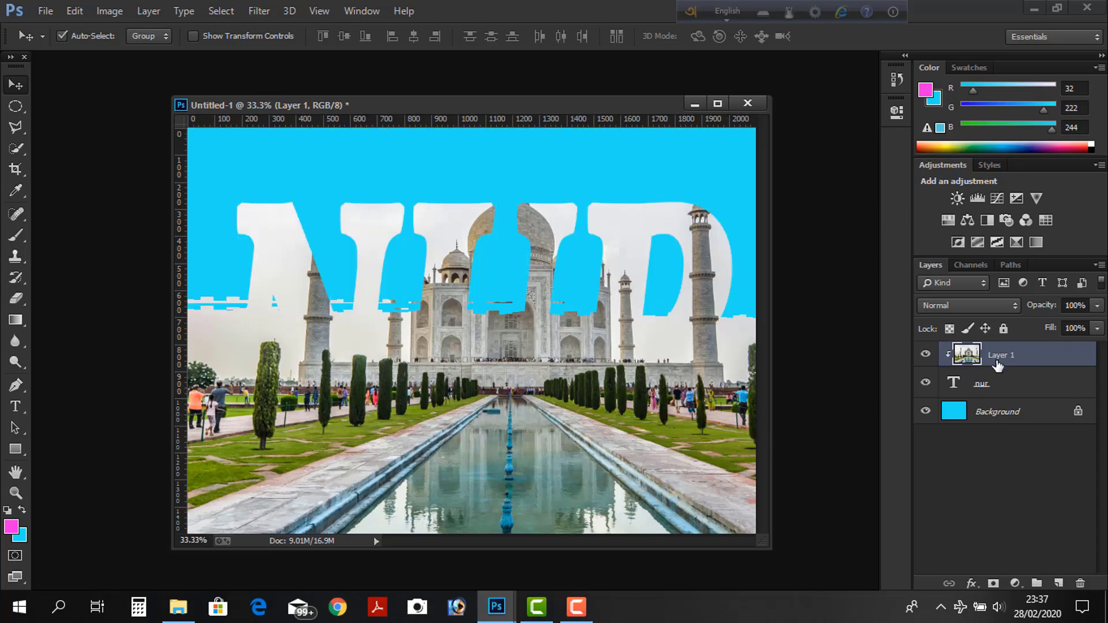
key("ctrl+j")
Step: Preview the text beneath the duplicated photo by lowering the copy's opacity to 50%, and restore it to 100%
left_click(1095, 308)
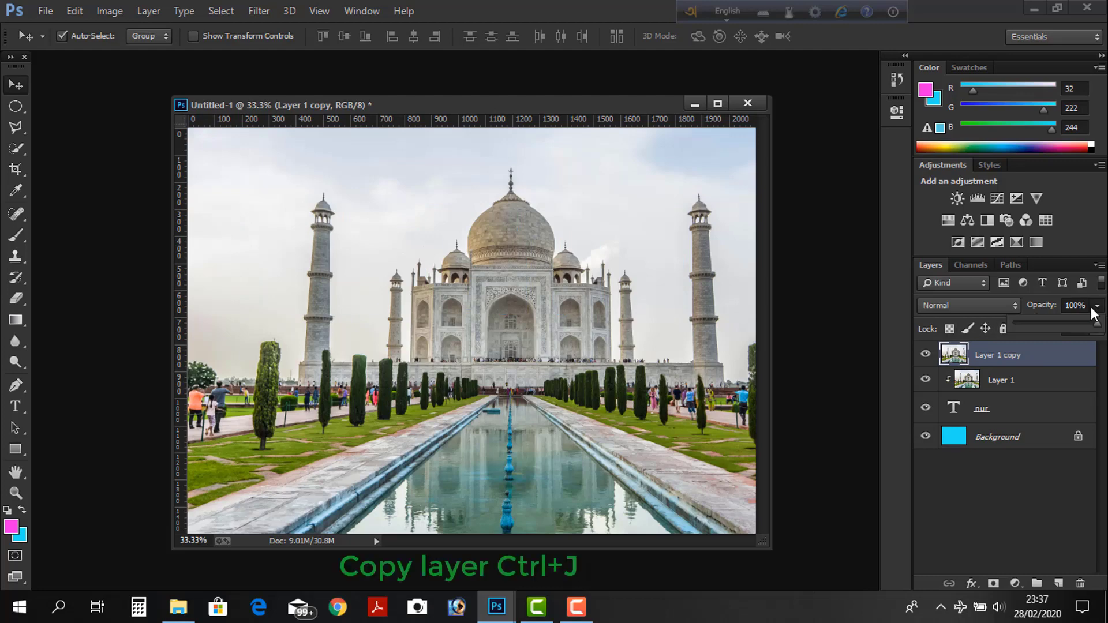
left_click(1057, 323)
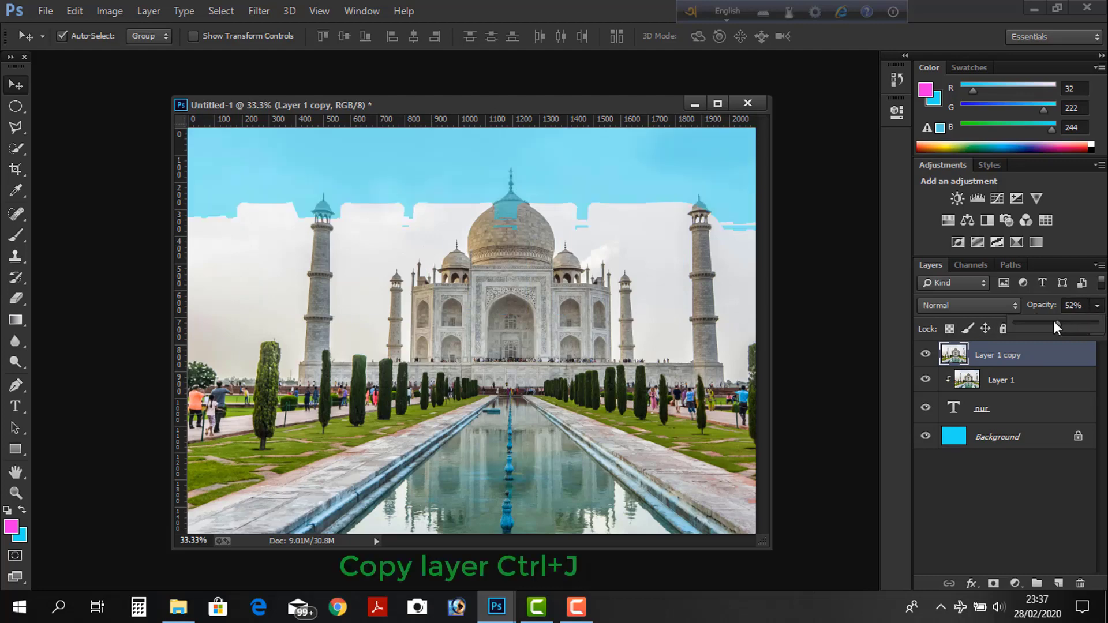
left_click_drag(1057, 321, 1054, 323)
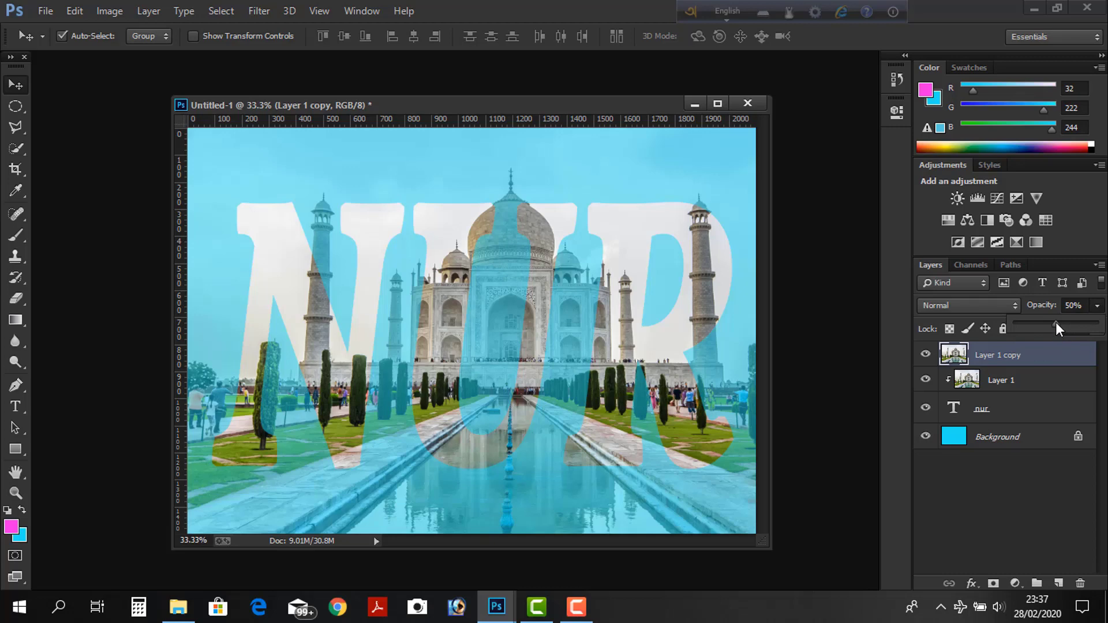
left_click_drag(1054, 322, 1099, 323)
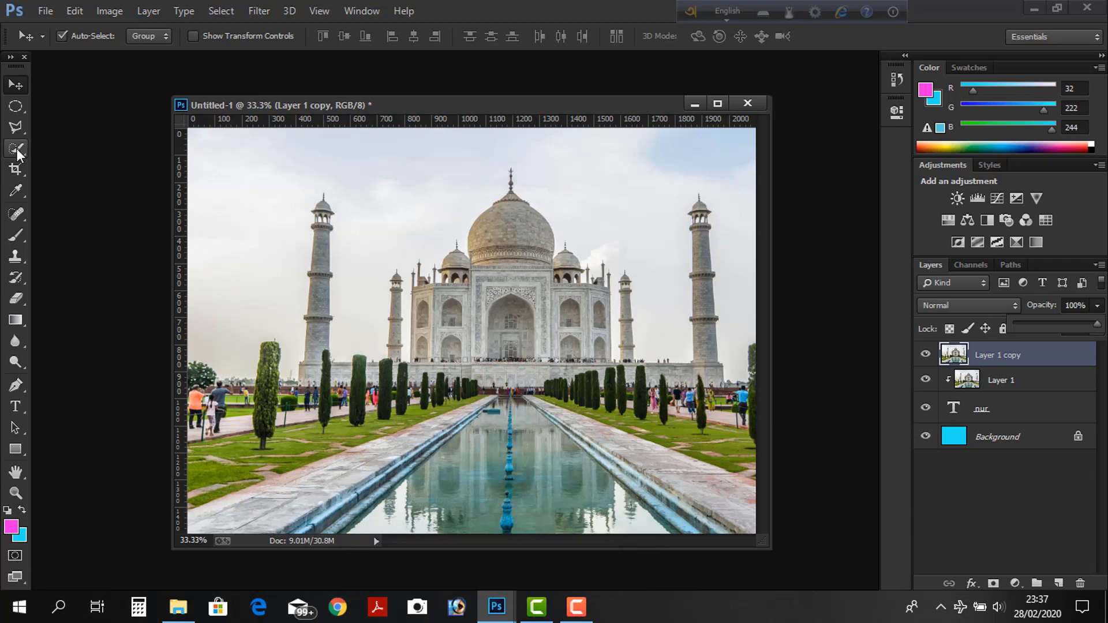
Step: Select the central dome and its spire on the photo copy with the Quick Selection tool and turn the selection into a layer mask
left_click_drag(16, 147, 77, 144)
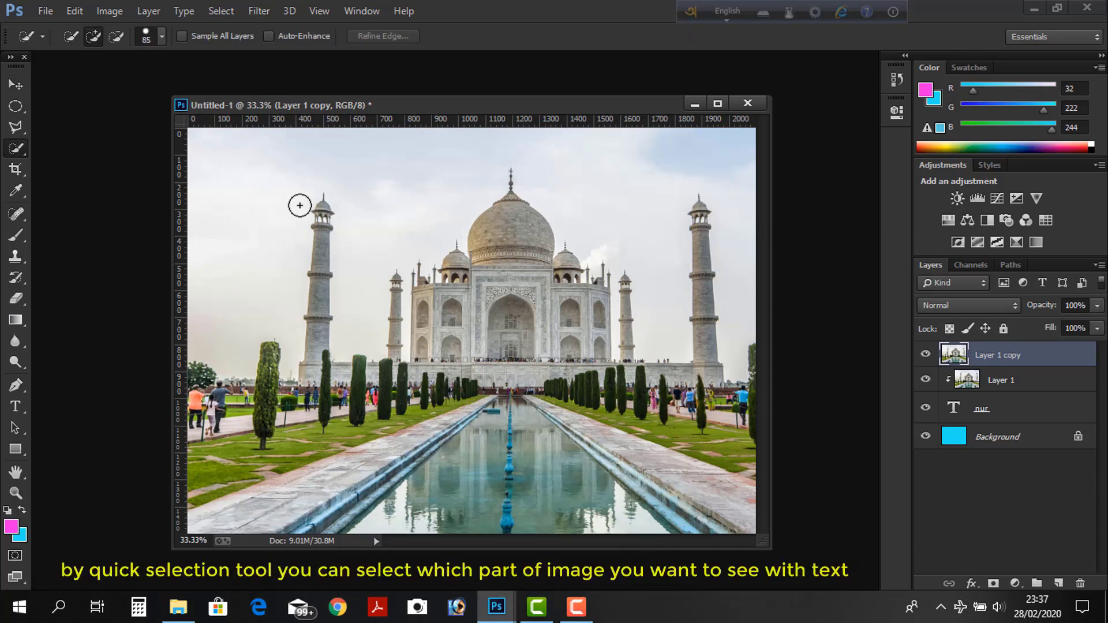
left_click_drag(510, 179, 510, 198)
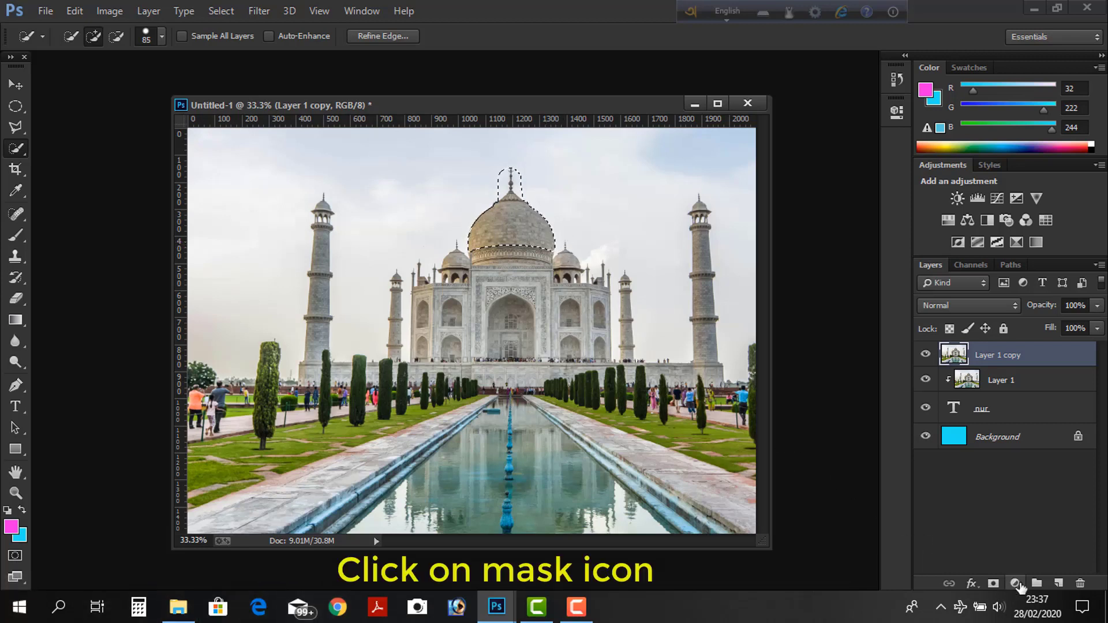
left_click(992, 584)
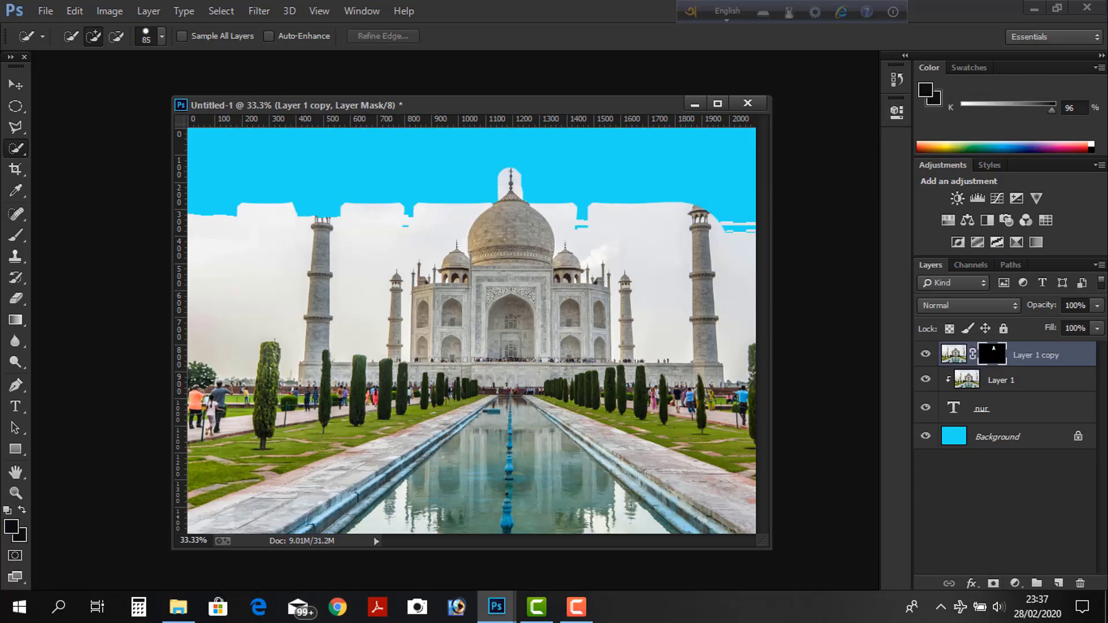
Step: Add a Bevel & Emboss effect with the Inner Bevel style to the masked photo copy
left_click(971, 584)
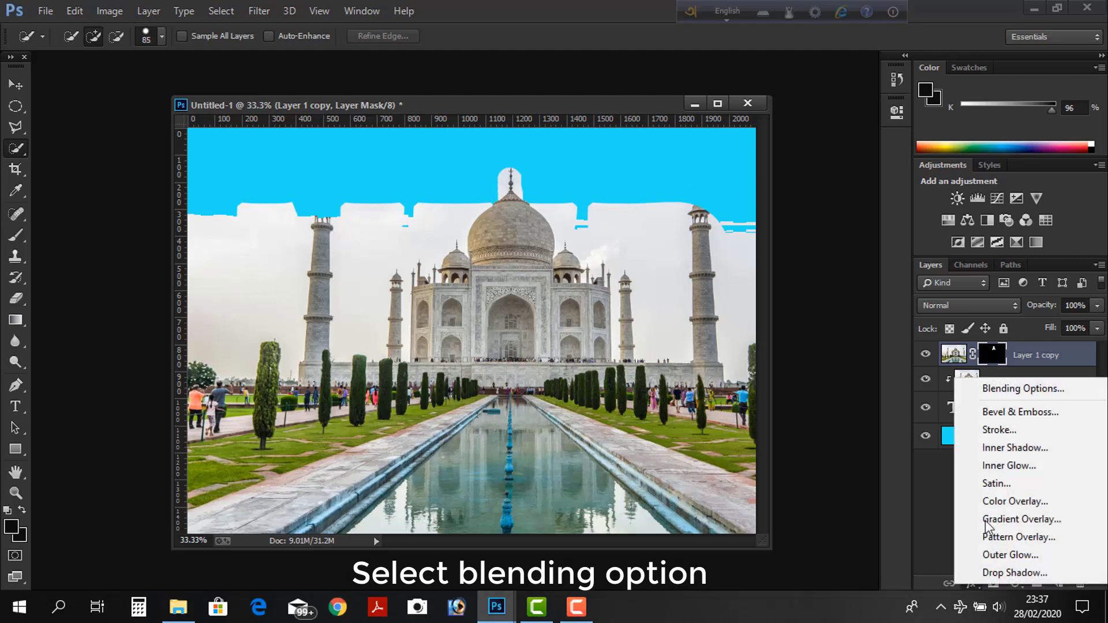
left_click(1008, 390)
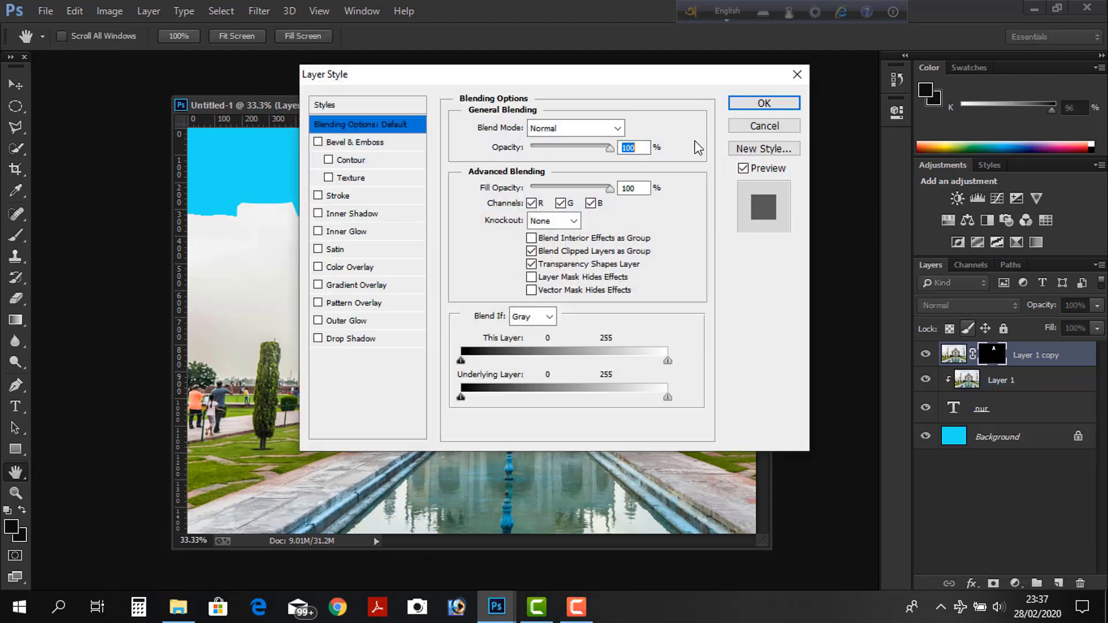
left_click(318, 143)
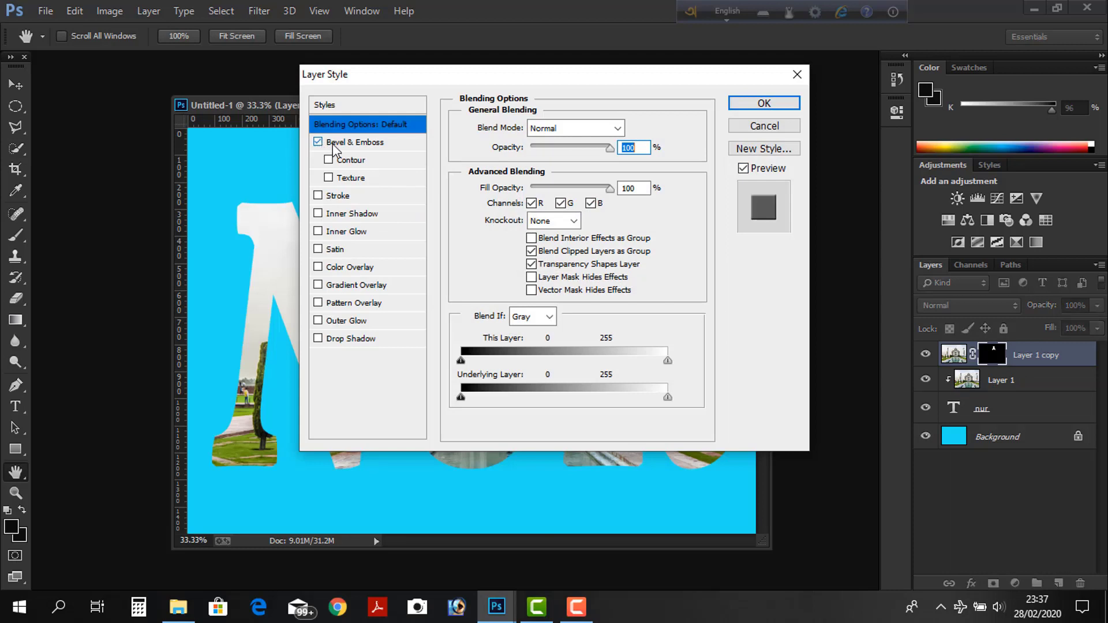
left_click(346, 145)
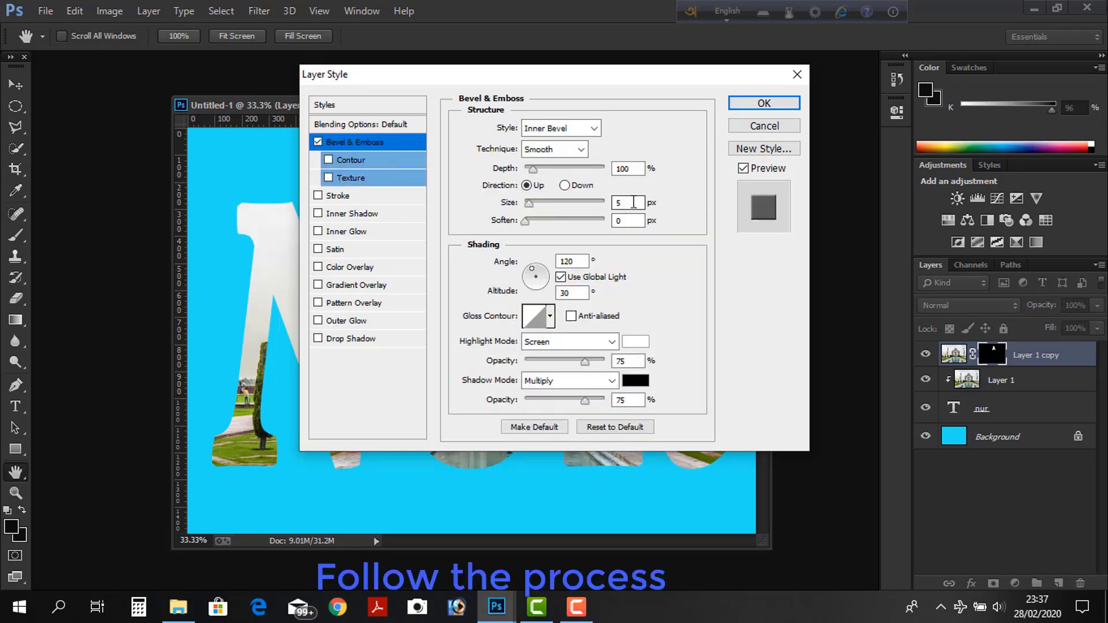
left_click(594, 128)
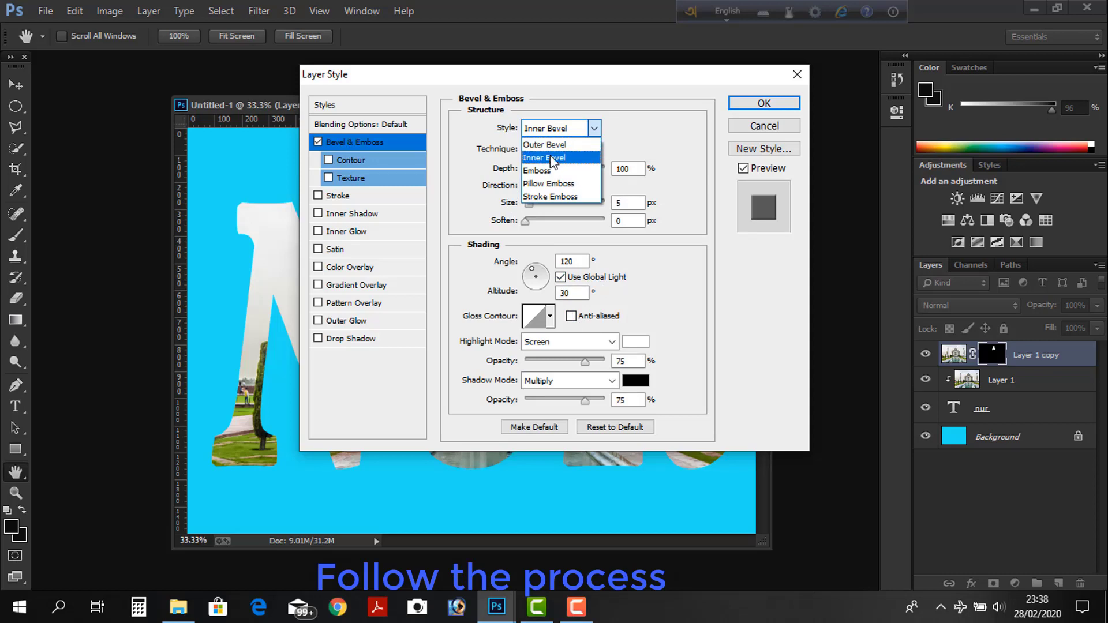
left_click(552, 160)
Step: Set the bevel's depth to 19% and its size to 6 px
left_click(627, 168)
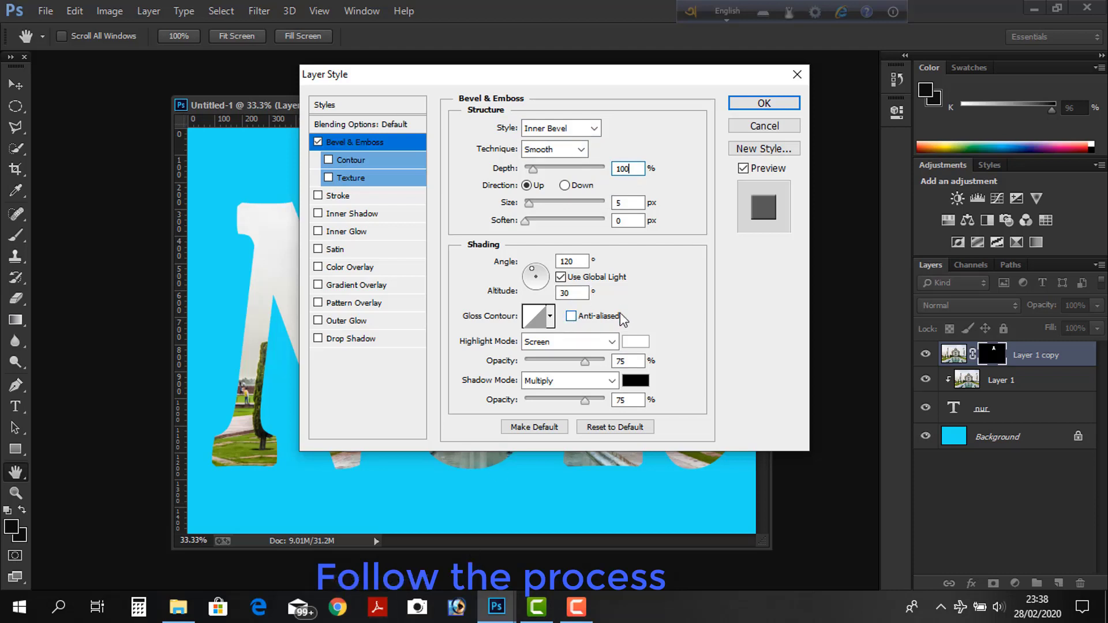
key("BackSpace")
key("BackSpace")
type("9")
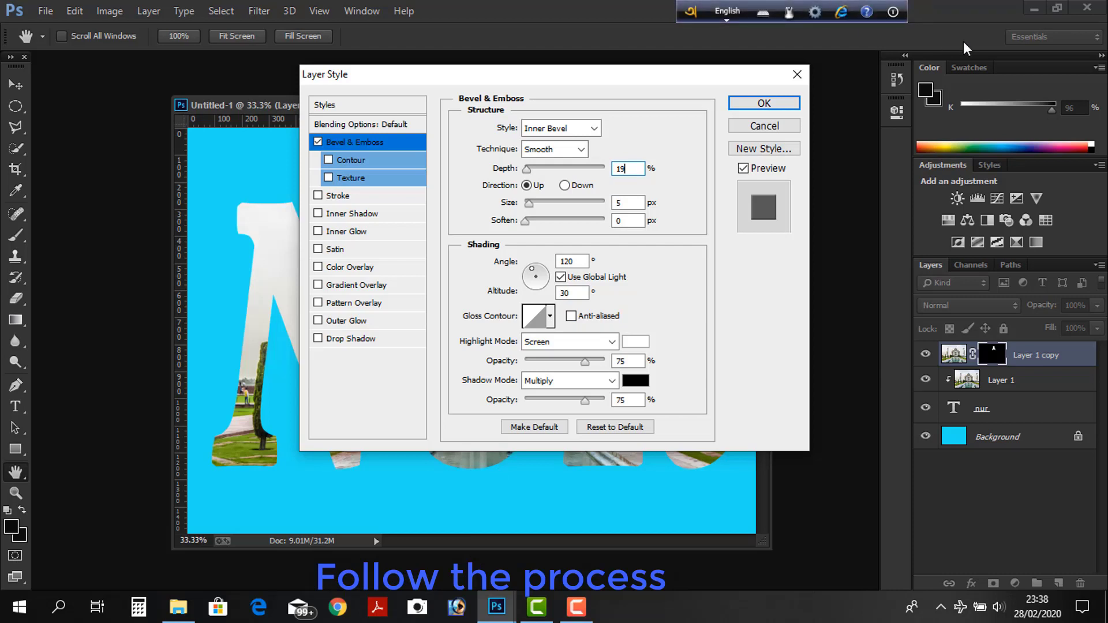
left_click(630, 200)
type("6")
left_click(641, 221)
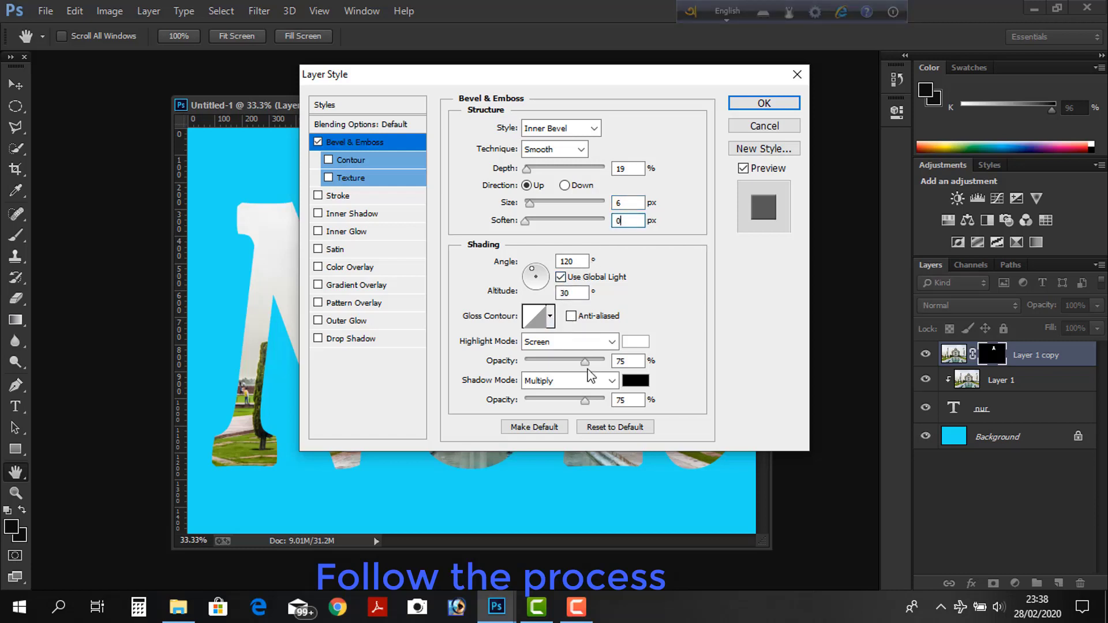
Step: Set the bevel's highlight mode to Overlay with 75% opacity
left_click(613, 344)
left_click(613, 343)
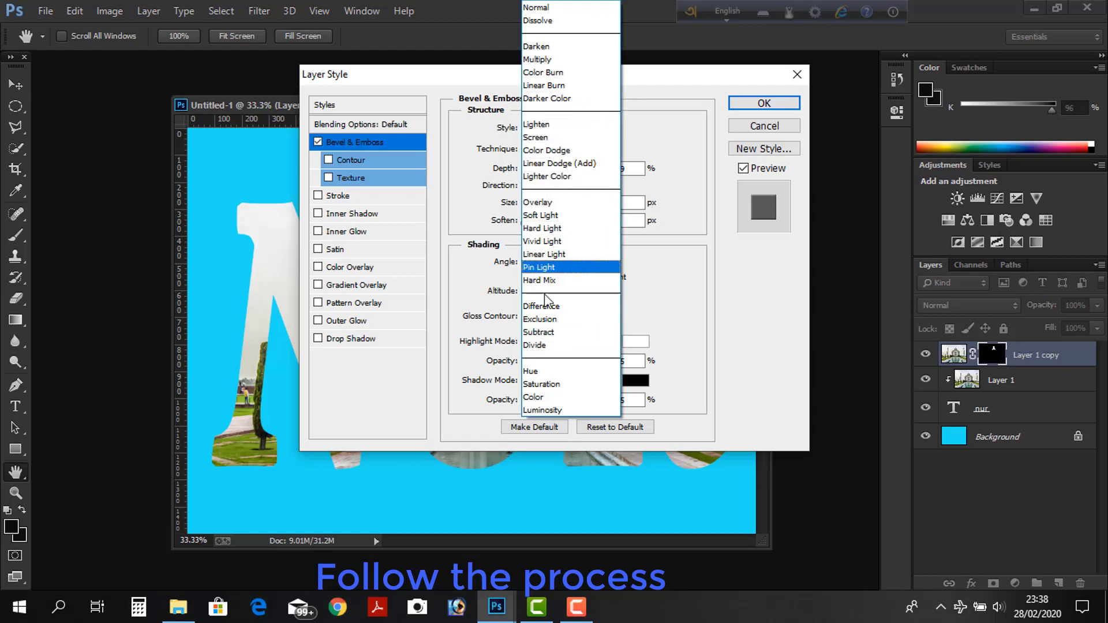
left_click(539, 202)
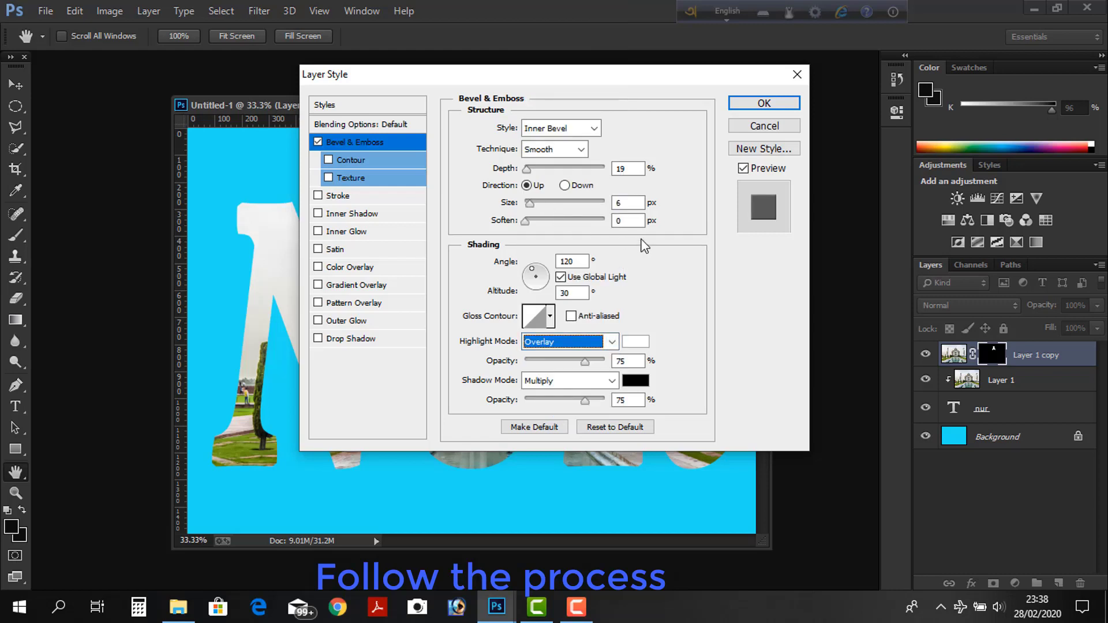
left_click(635, 360)
key("BackSpace")
key("BackSpace")
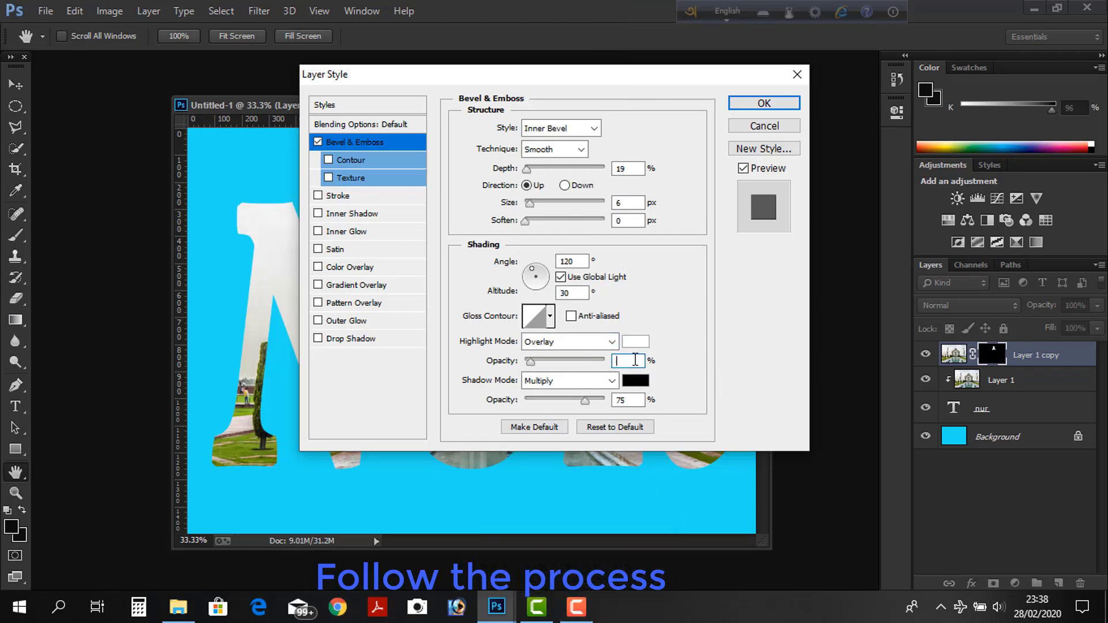
type("75")
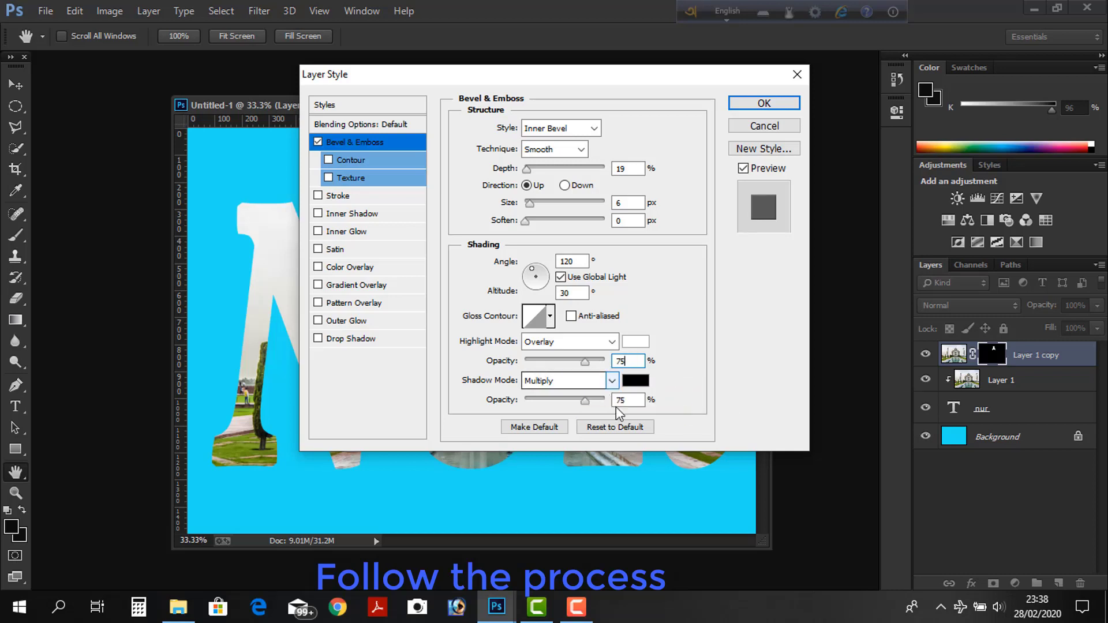
Step: Set the bevel's shadow mode opacity to 59% and apply the layer style
left_click(631, 398)
key("BackSpace")
key("BackSpace")
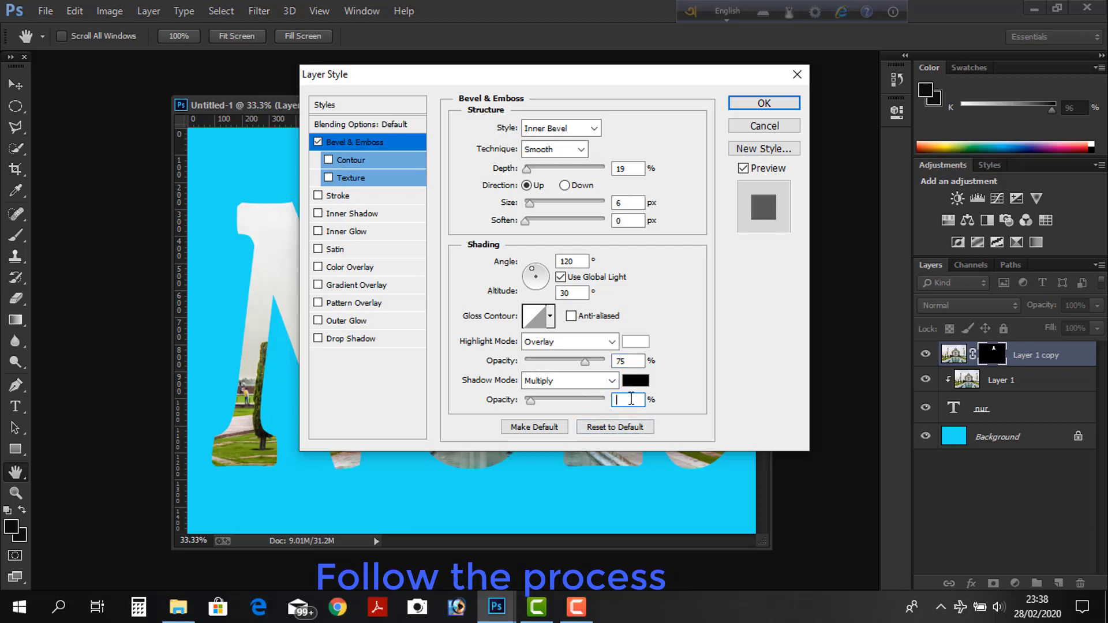
type("59")
left_click(764, 103)
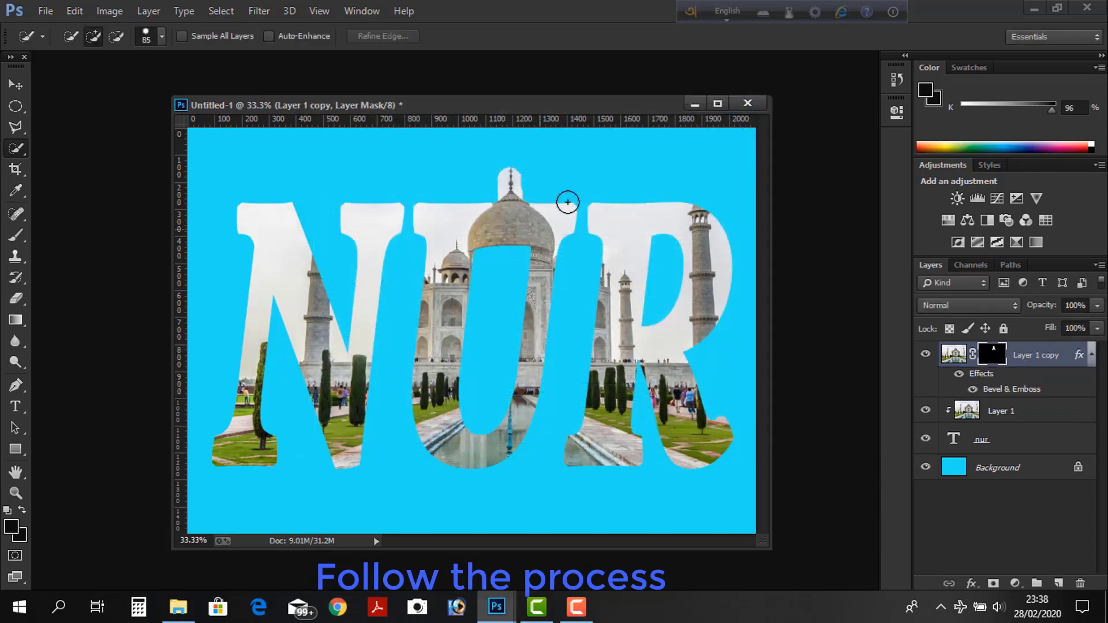
Step: Add a drop shadow to the masked photo copy with a distance of 12 px and a size of 43 px
left_click(972, 583)
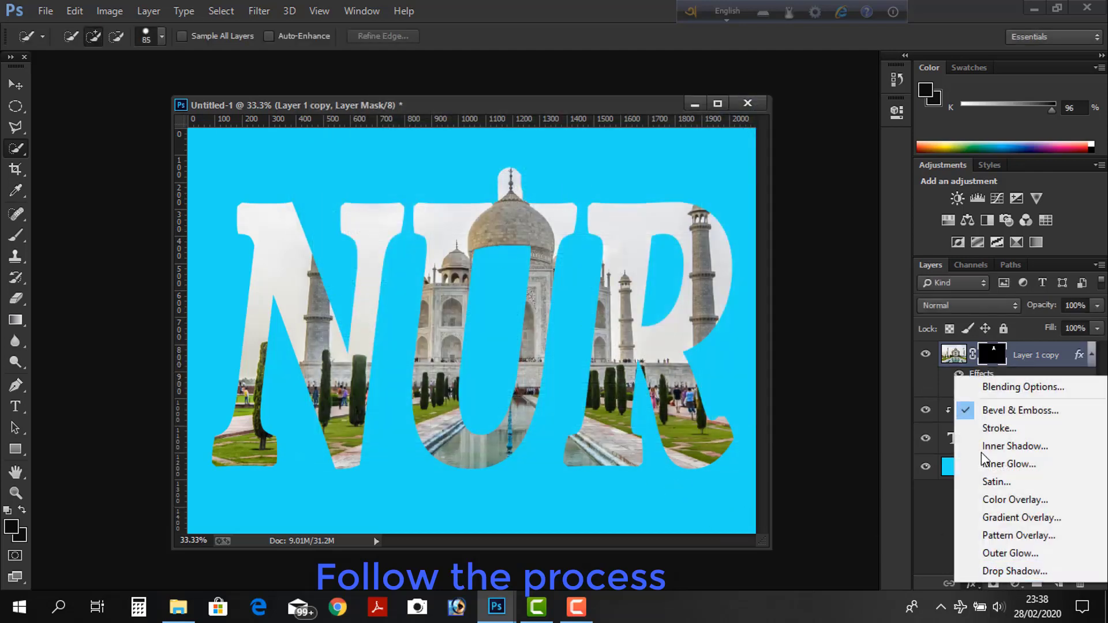
key("Escape")
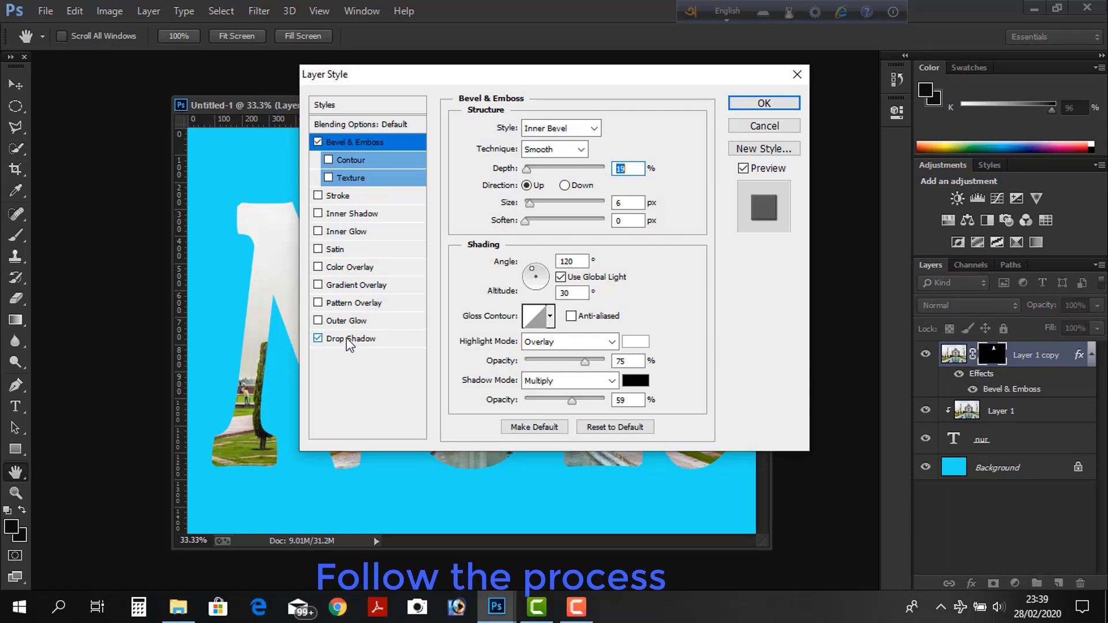
left_click(350, 339)
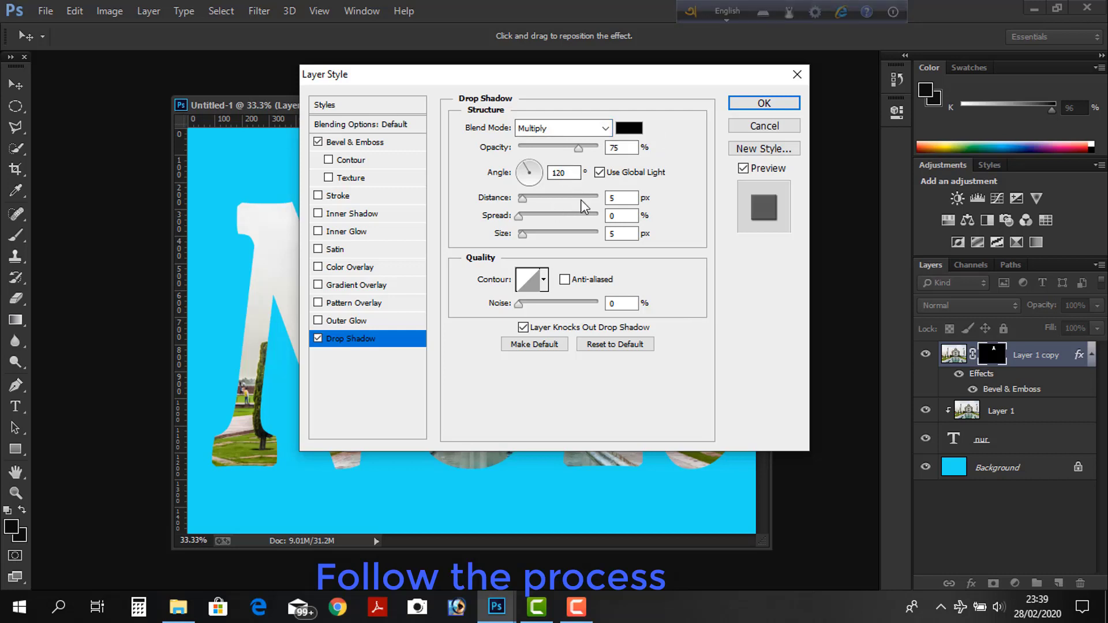
left_click(629, 200)
type("12")
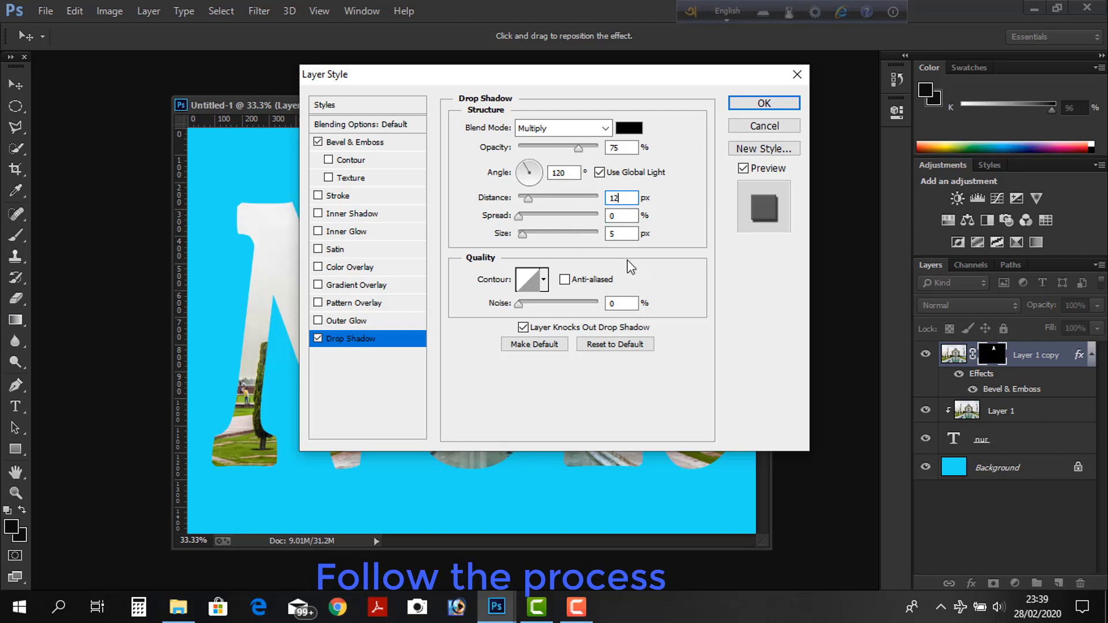
left_click(627, 232)
key("BackSpace")
type("43")
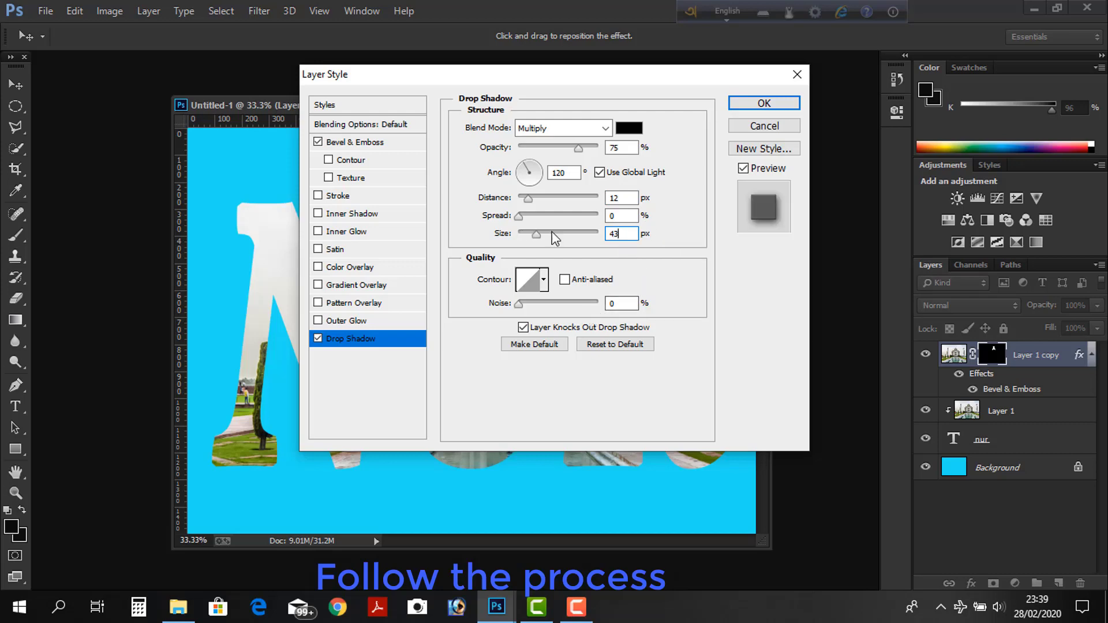
left_click(762, 107)
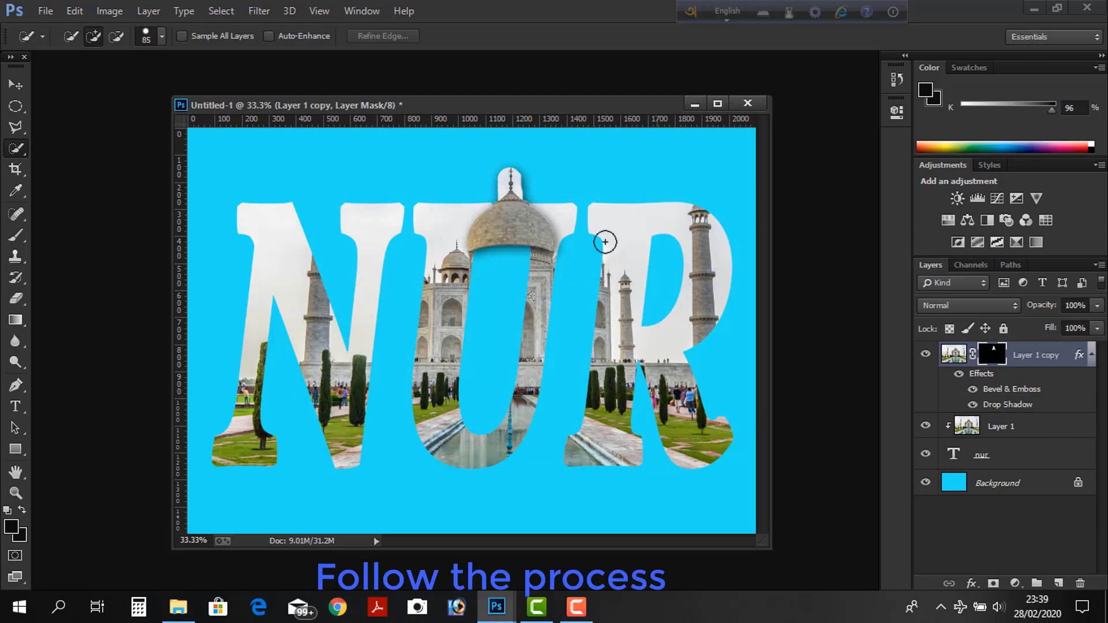